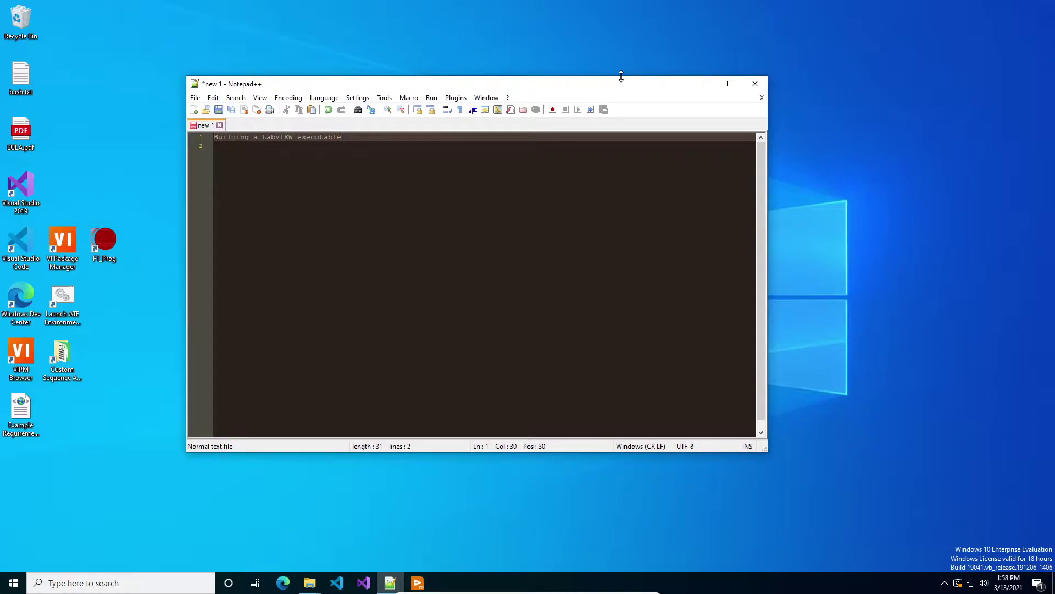
# Minimize the 'Building a LabVIEW executable' Notepad++ note to reveal LabVIEW
pyautogui.click(699, 83)
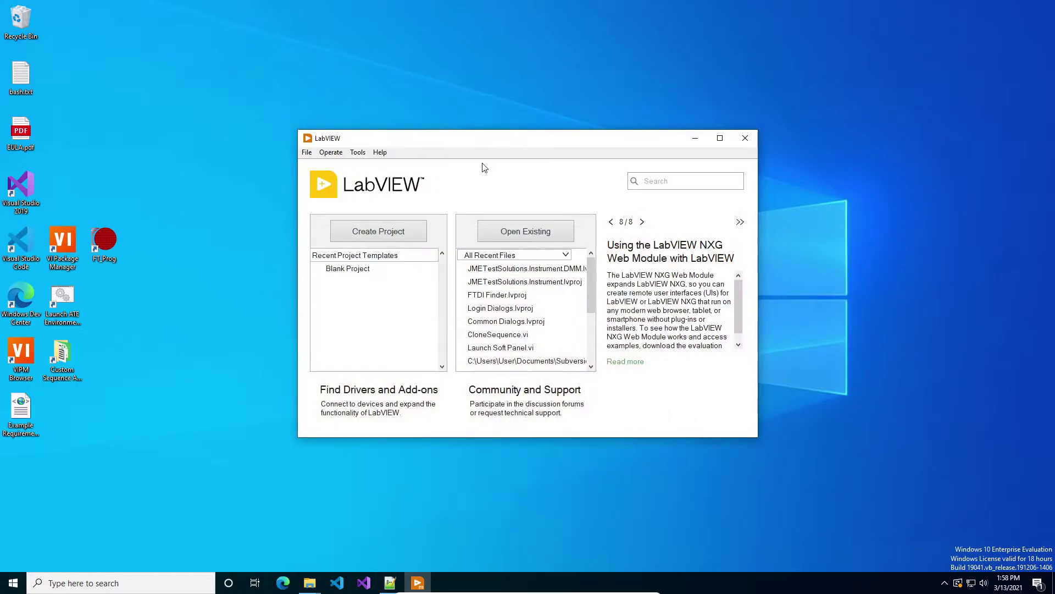
# Create a blank project, Untitled Project 1, and drag its Project Explorer toward the screen centre
pyautogui.click(380, 240)
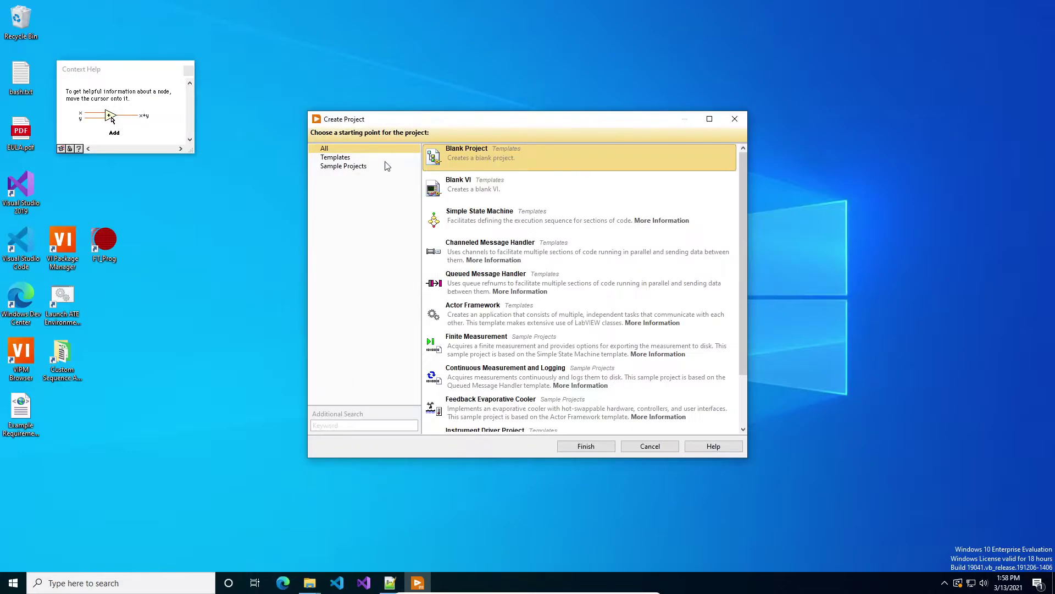
pyautogui.click(578, 443)
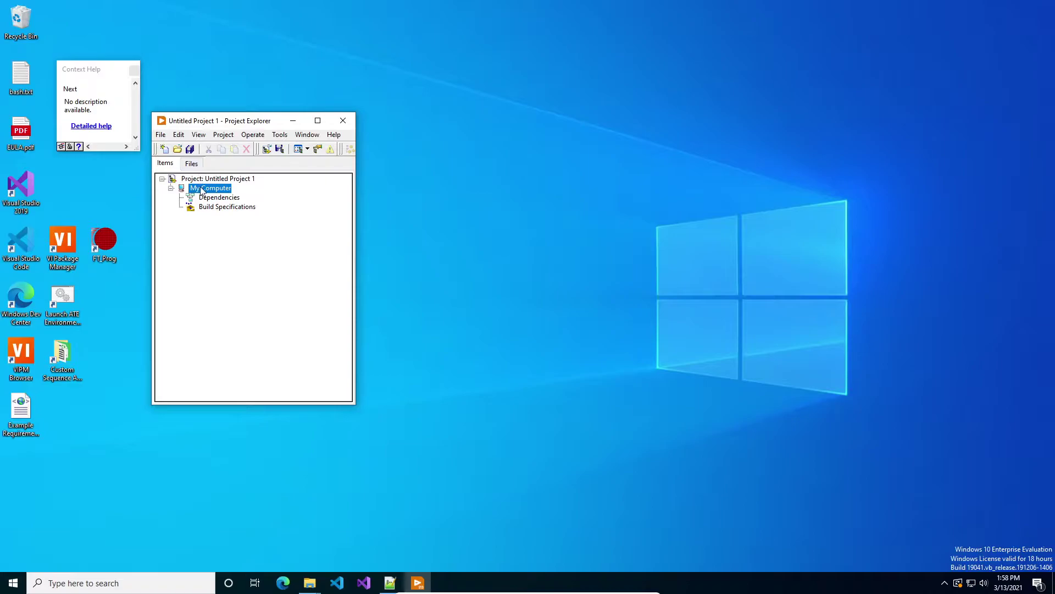
pyautogui.rightClick(201, 188)
pyautogui.moveTo(240, 194)
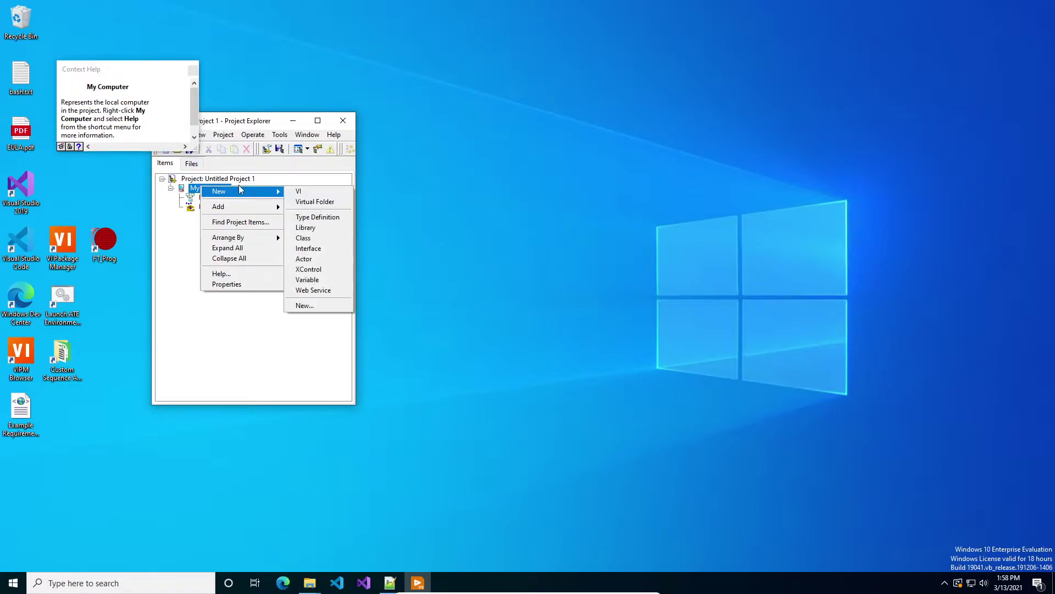
pyautogui.click(259, 125)
pyautogui.moveTo(258, 125); pyautogui.dragTo(403, 141)
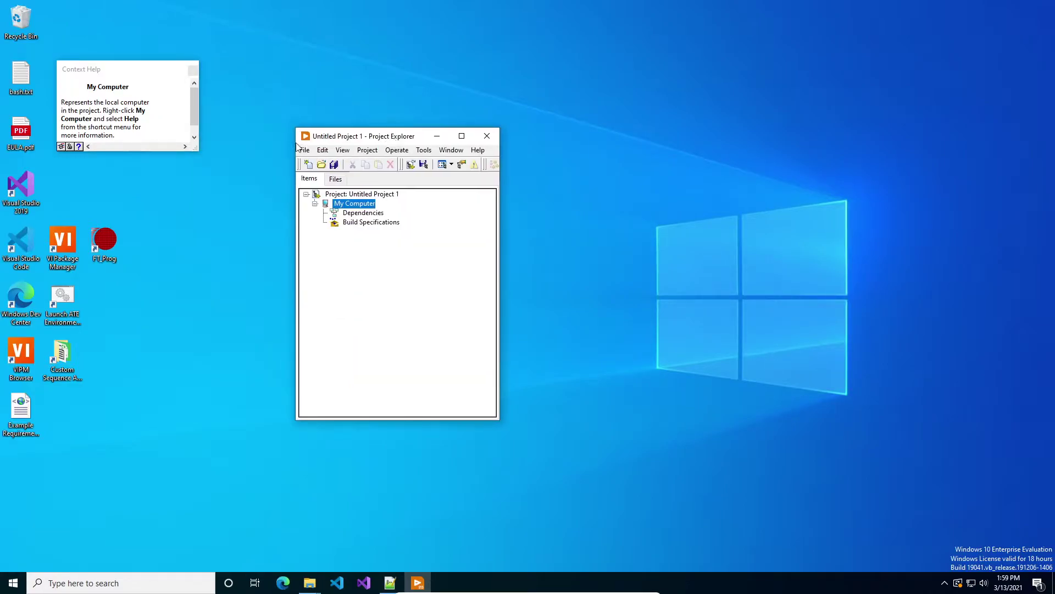
pyautogui.click(305, 151)
# Create a VI from the Producer/Consumer Design Pattern (Events) template and start saving it with Ctrl+S
pyautogui.click(317, 172)
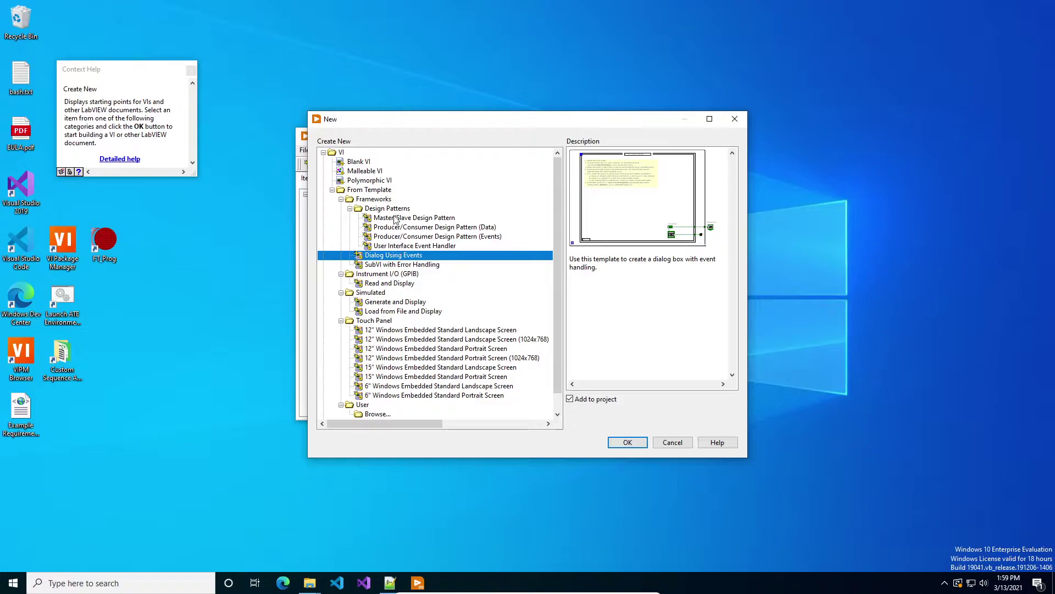
pyautogui.click(403, 229)
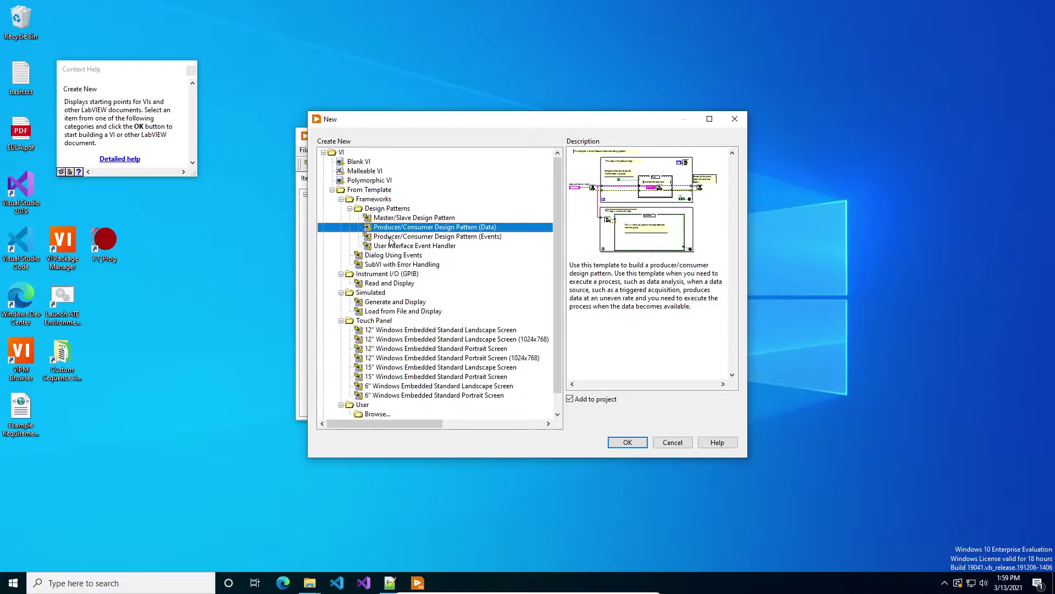
pyautogui.click(441, 238)
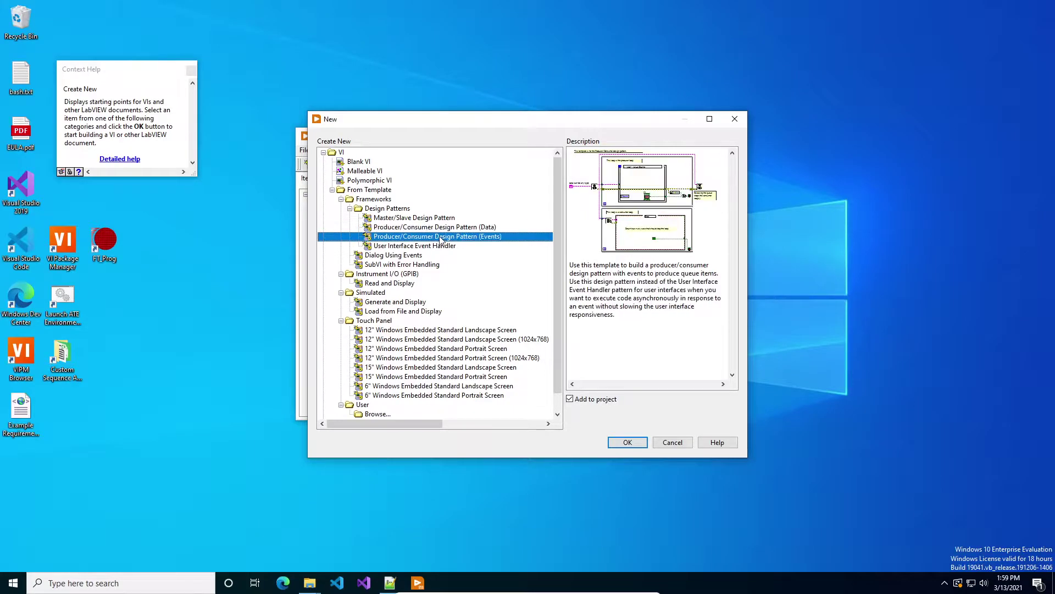
pyautogui.click(628, 443)
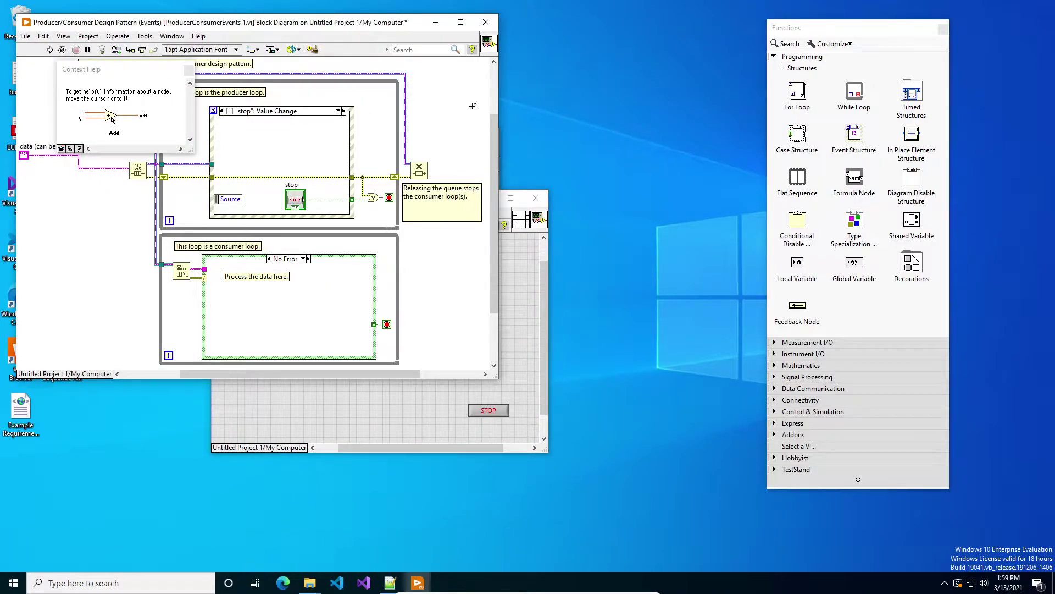
pyautogui.moveTo(479, 62); pyautogui.dragTo(609, 131)
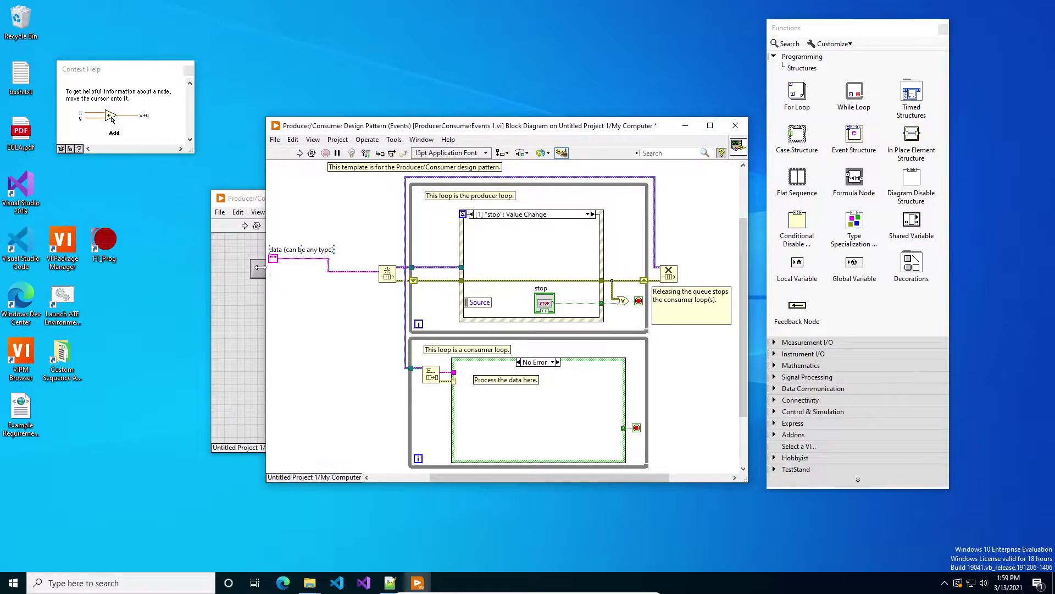
pyautogui.click(246, 316)
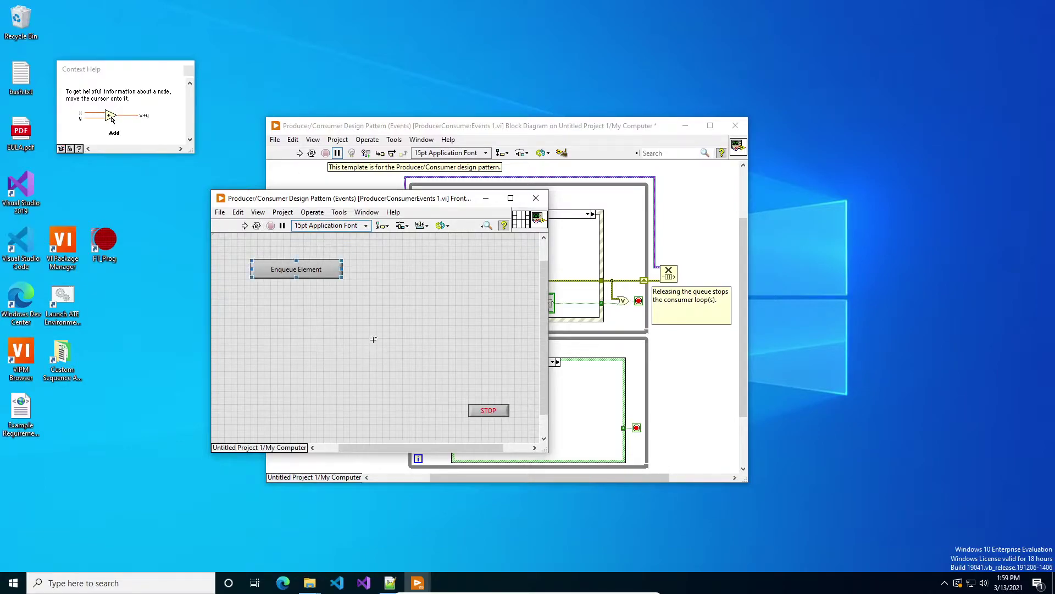
pyautogui.hotkey('ctrl', 's')
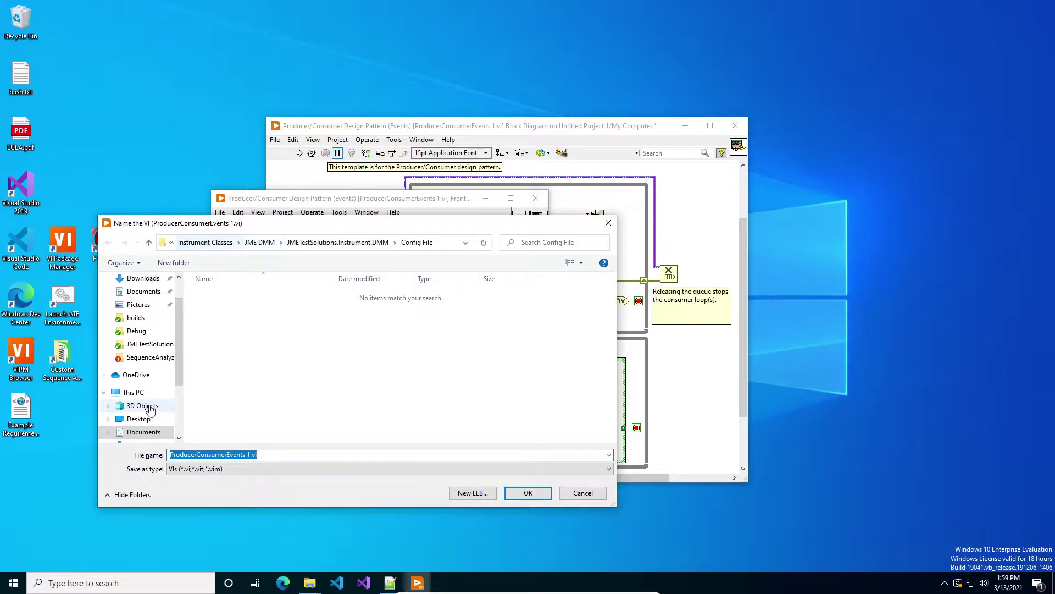
# Create and open a 'Labview Executable Example' folder under Documents\Subversion
pyautogui.click(144, 292)
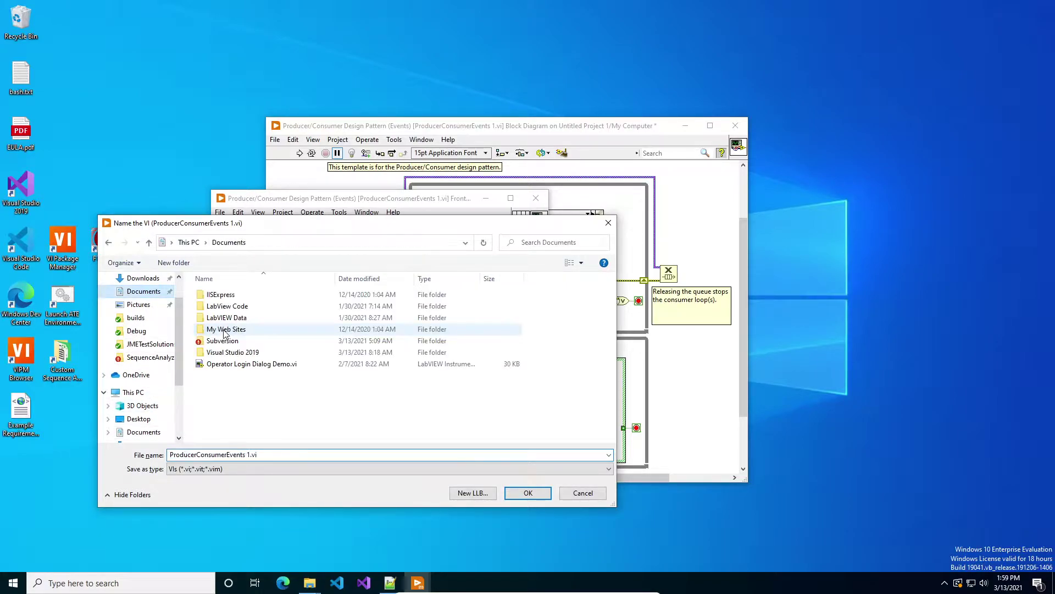
pyautogui.doubleClick(221, 344)
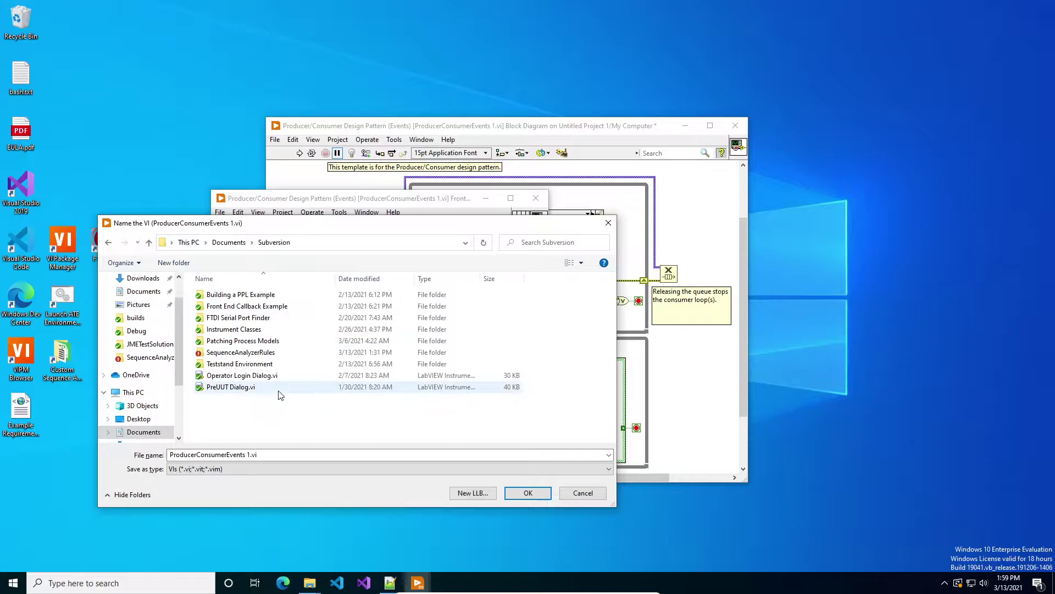
pyautogui.rightClick(260, 403)
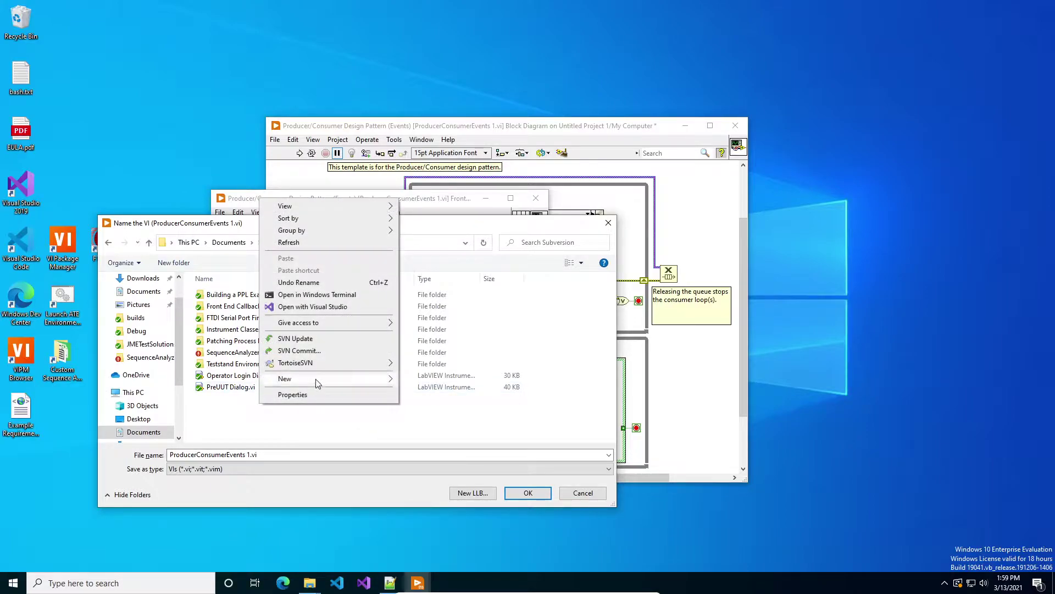
pyautogui.moveTo(384, 380)
pyautogui.click(423, 381)
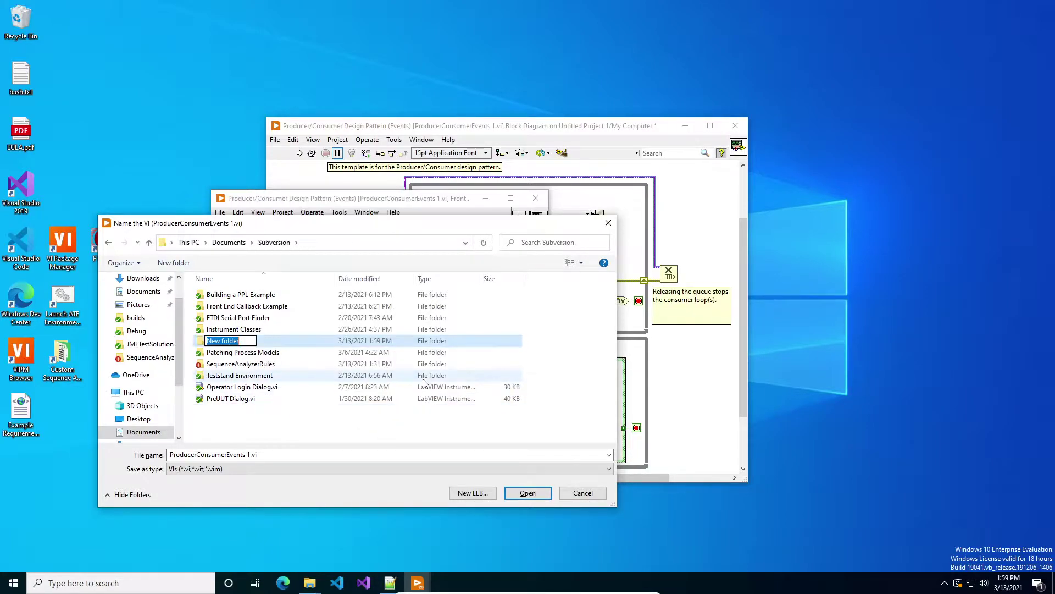
pyautogui.write('Labview Executable Example')
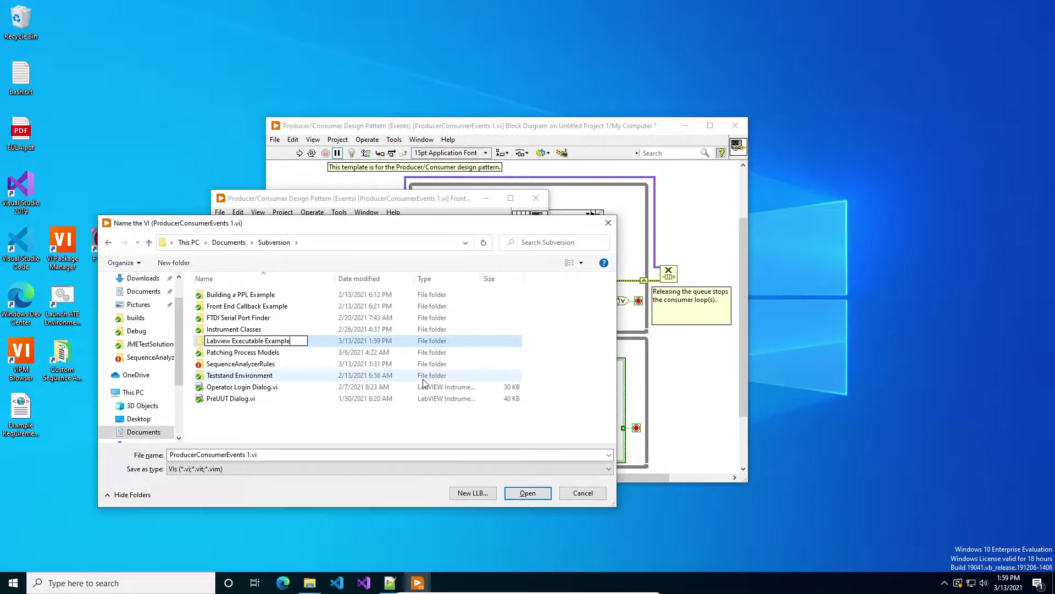
pyautogui.press('Return')
# Name the VI Main.vi and save it there
pyautogui.click(249, 454)
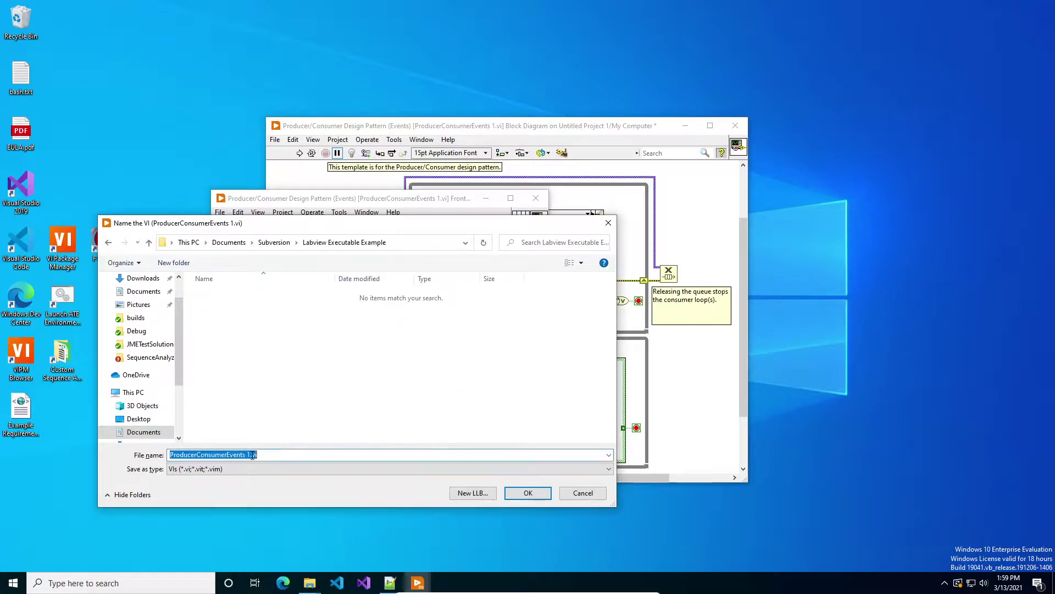
pyautogui.click(249, 454)
pyautogui.hotkey('shift', 'Home')
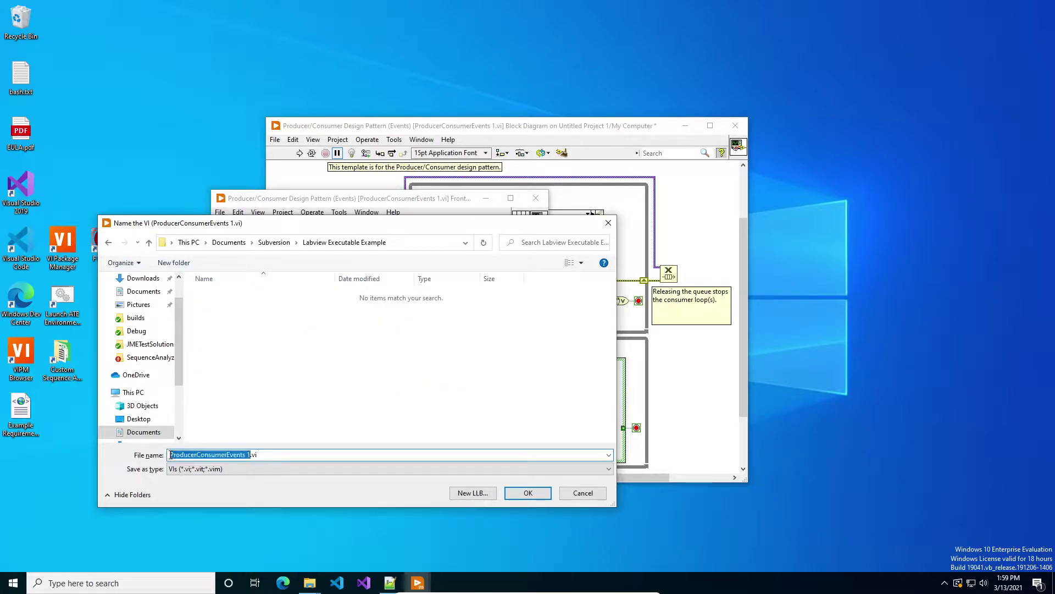
pyautogui.write('Main')
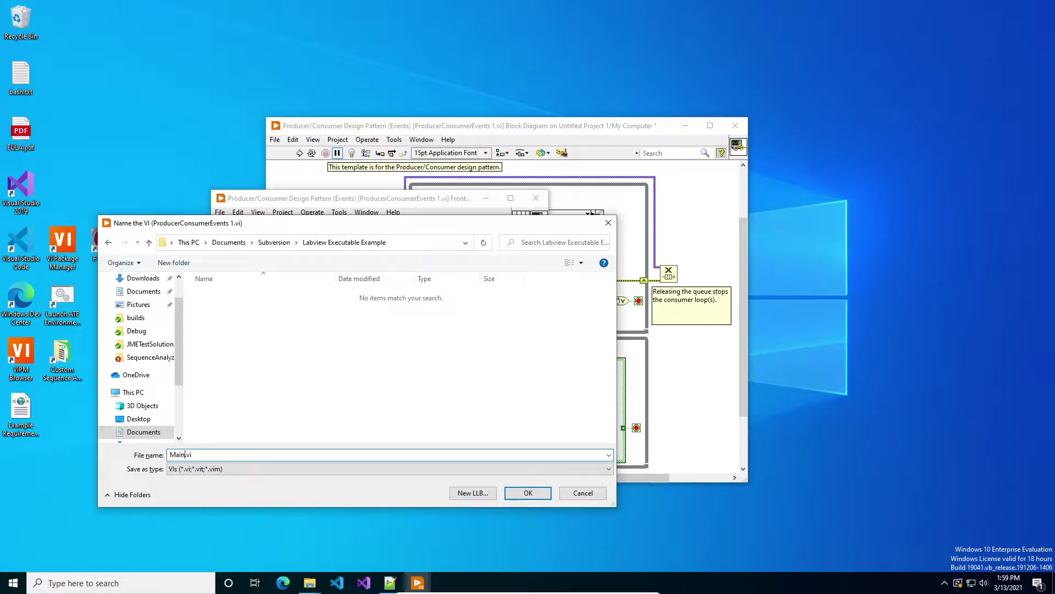
pyautogui.press('Return')
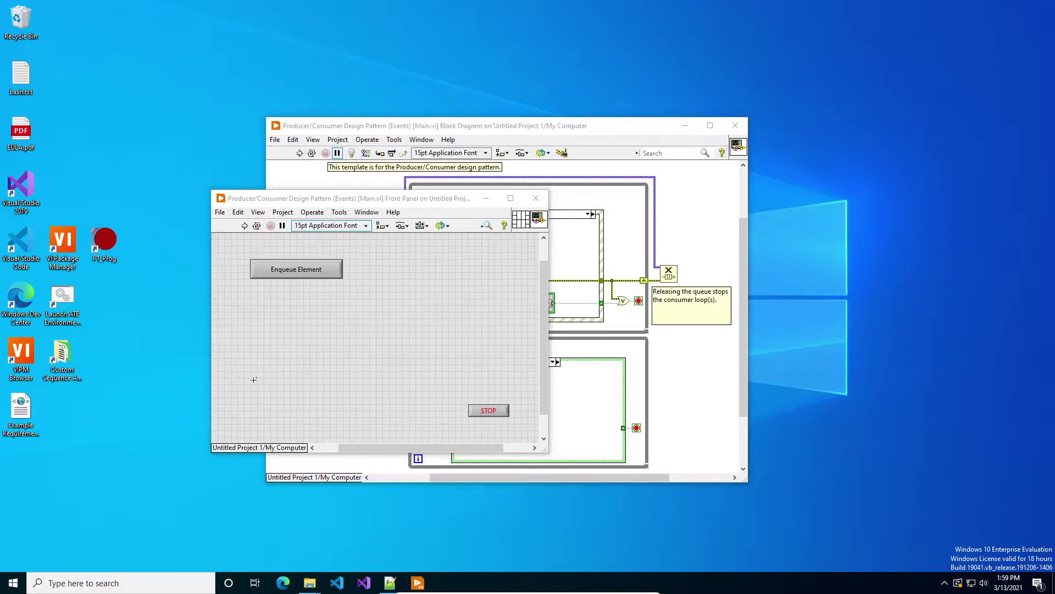
# Run Main.vi, stop it with STOP, and close its block diagram
pyautogui.click(244, 366)
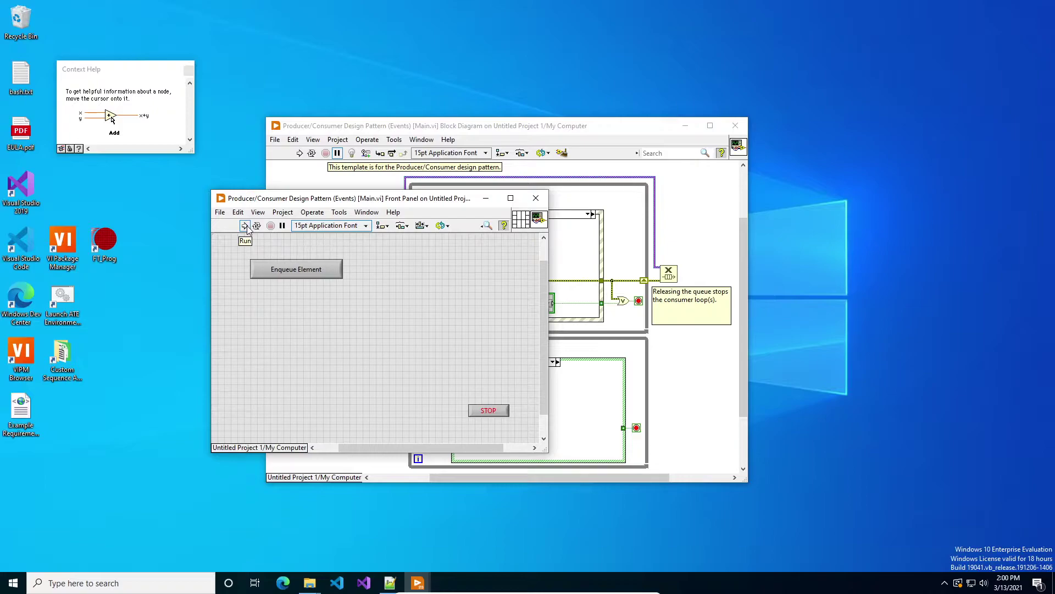
pyautogui.click(245, 226)
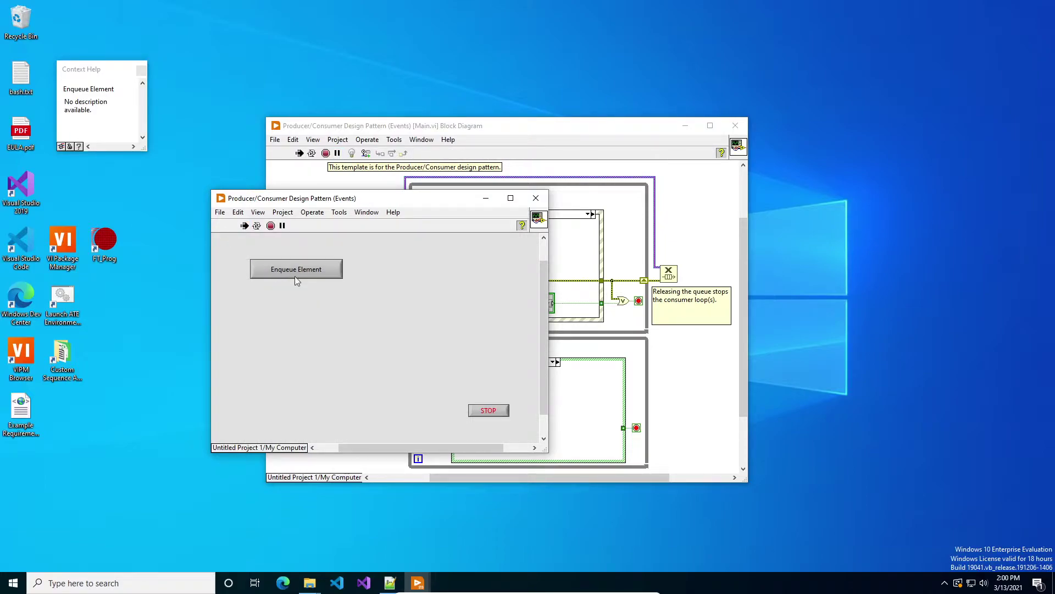
pyautogui.click(495, 411)
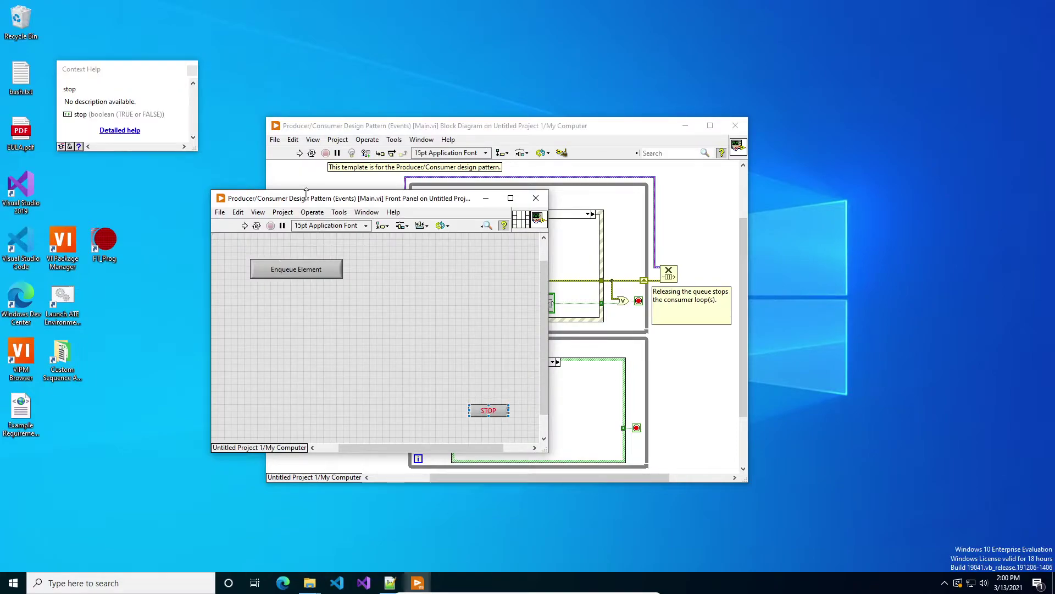
pyautogui.click(736, 126)
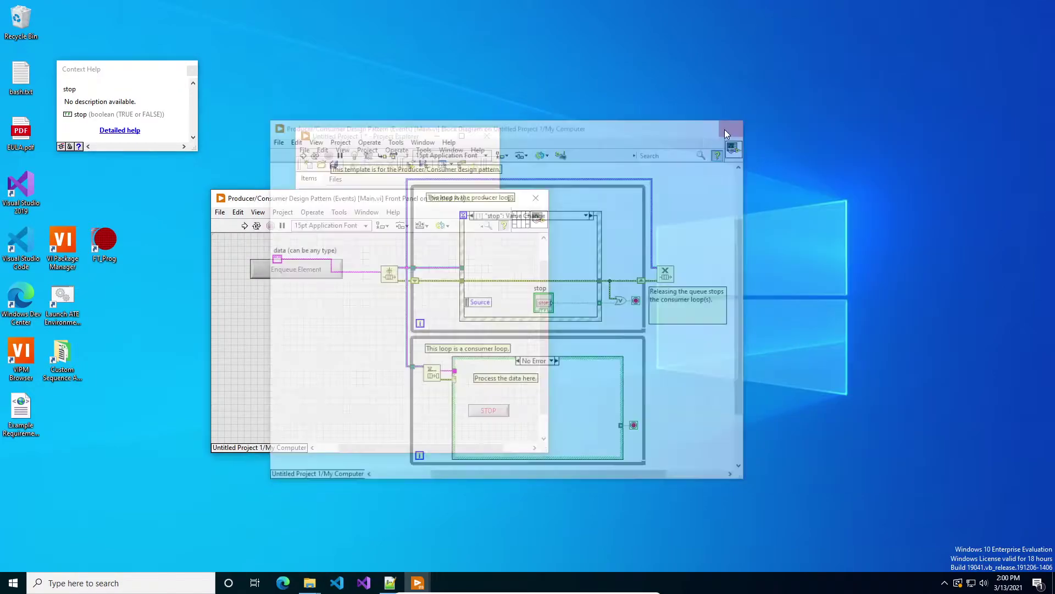
# Close the front panel and add a new Application (EXE) build under Build Specifications
pyautogui.click(536, 199)
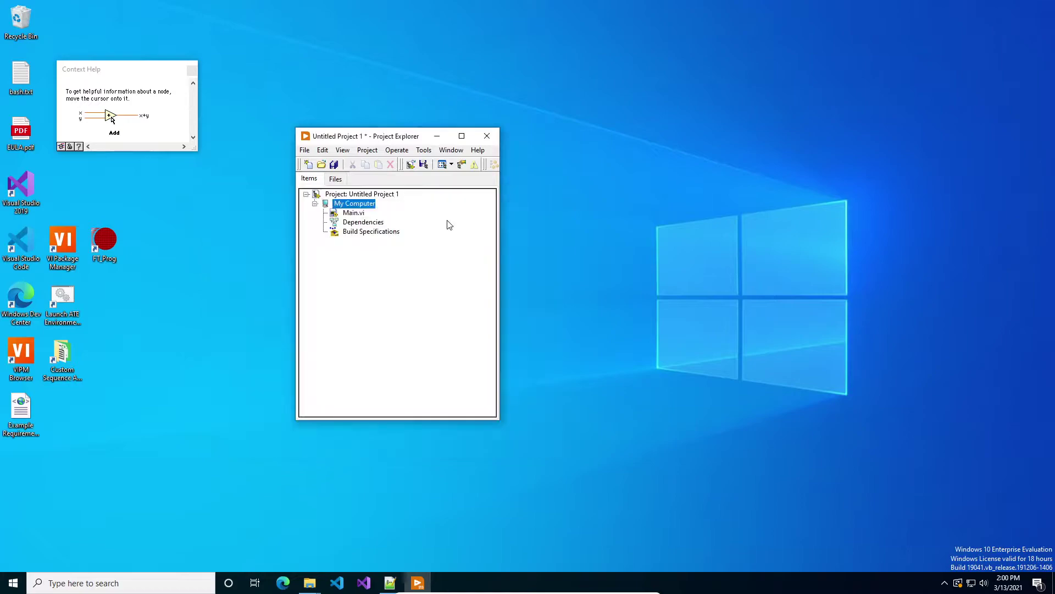
pyautogui.rightClick(361, 232)
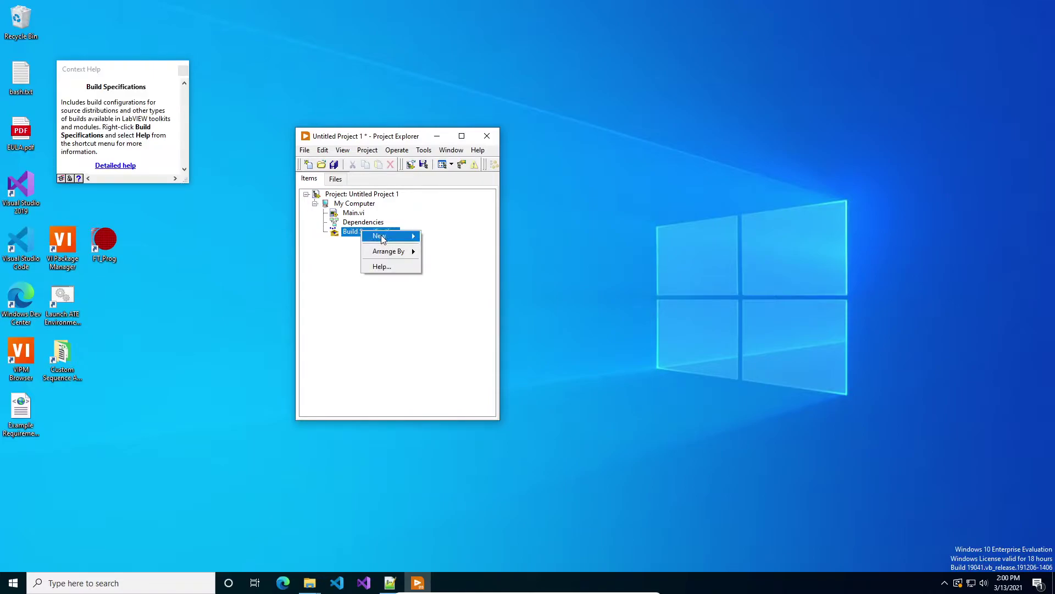
pyautogui.moveTo(383, 238)
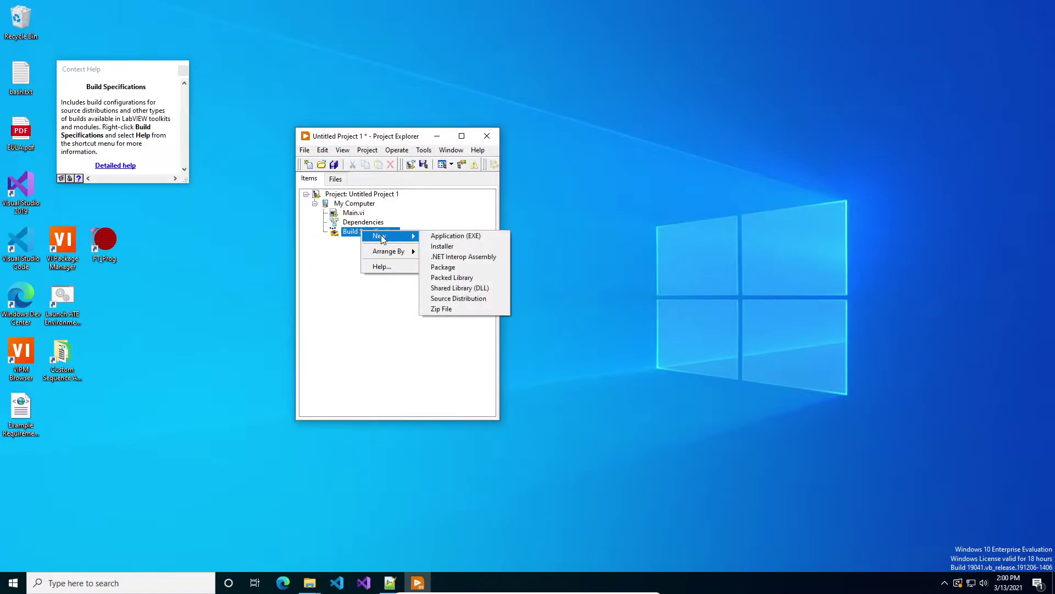
pyautogui.click(456, 236)
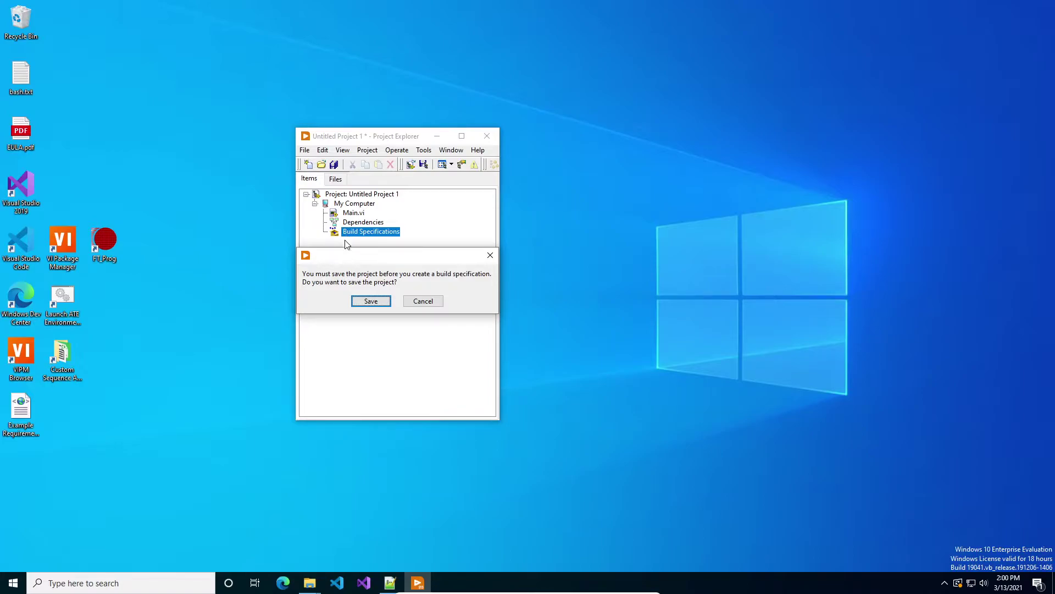
# Accept the save prompt and save the project as LabVIEW Executable Example.lvproj
pyautogui.press('Return')
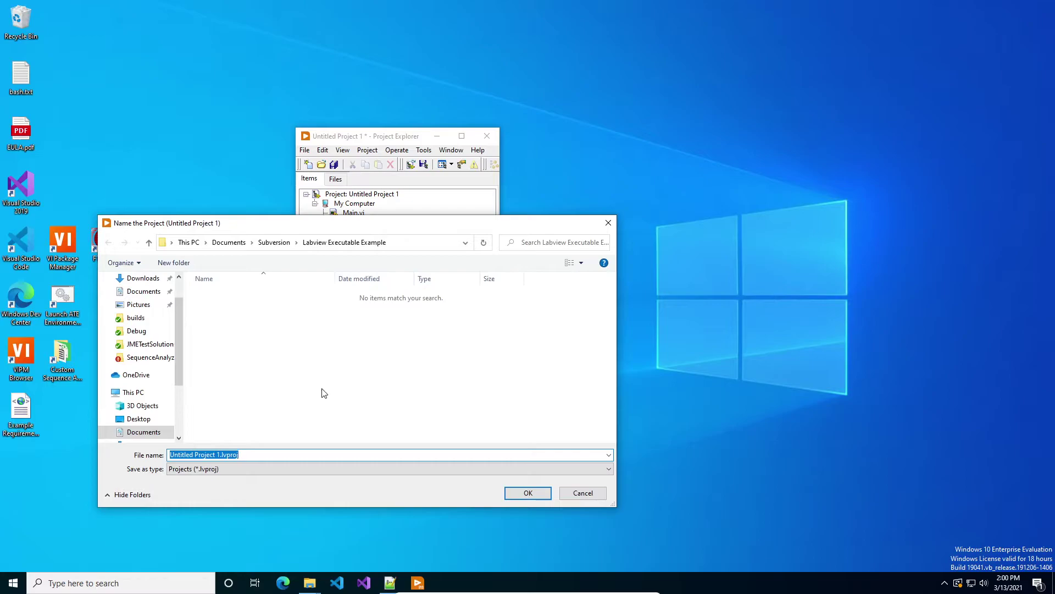
pyautogui.press('Home')
pyautogui.press('Delete')
pyautogui.press('Delete')
pyautogui.press('Delete')
pyautogui.press('Delete')
pyautogui.press('Delete')
pyautogui.press('Delete')
pyautogui.press('Delete')
pyautogui.press('Delete')
pyautogui.press('Delete')
pyautogui.press('Delete')
pyautogui.press('Delete')
pyautogui.press('Delete')
pyautogui.press('Delete')
pyautogui.press('Delete')
pyautogui.press('Delete')
pyautogui.press('Delete')
pyautogui.press('Delete')
pyautogui.press('Delete')
pyautogui.write('LabVIEW Executable Example')
pyautogui.press('Return')
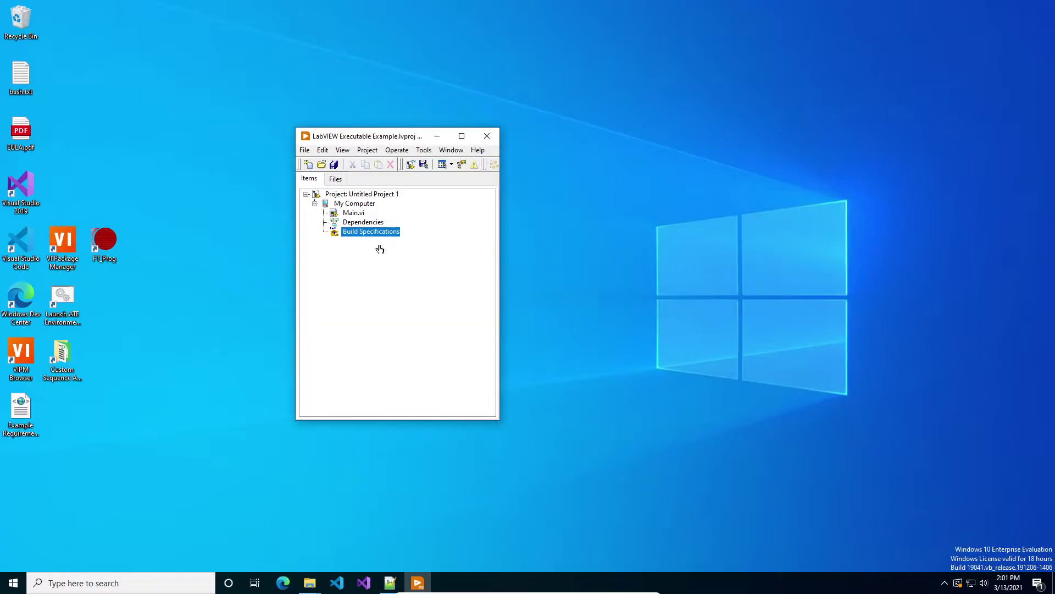
# Name the build specification Test Executable with target filename Test Executable.exe
pyautogui.hotkey('ctrl', 'h')
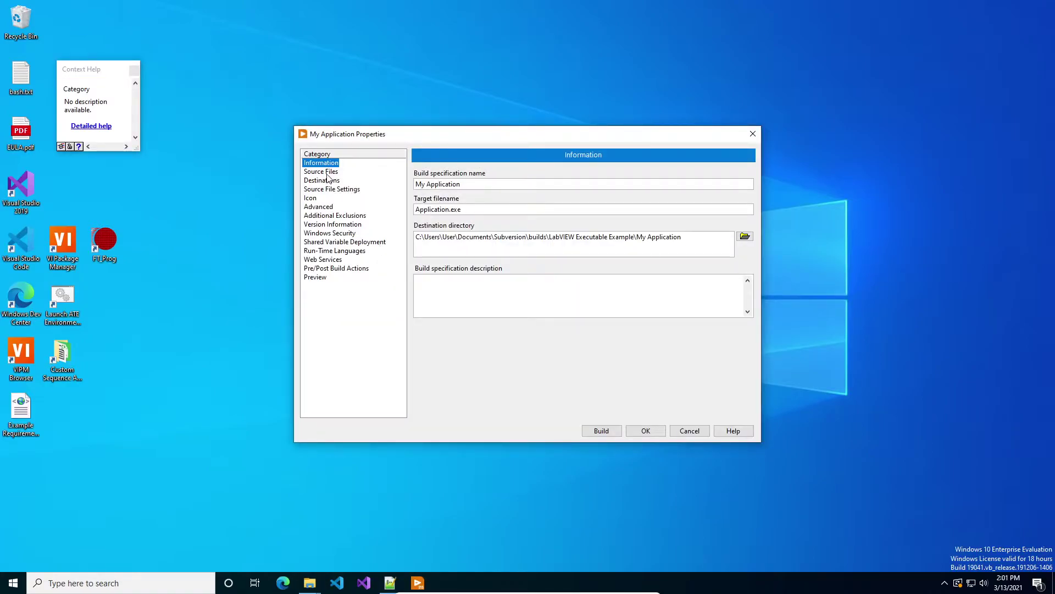
pyautogui.tripleClick(488, 184)
pyautogui.write('Test Executable')
pyautogui.press('Tab')
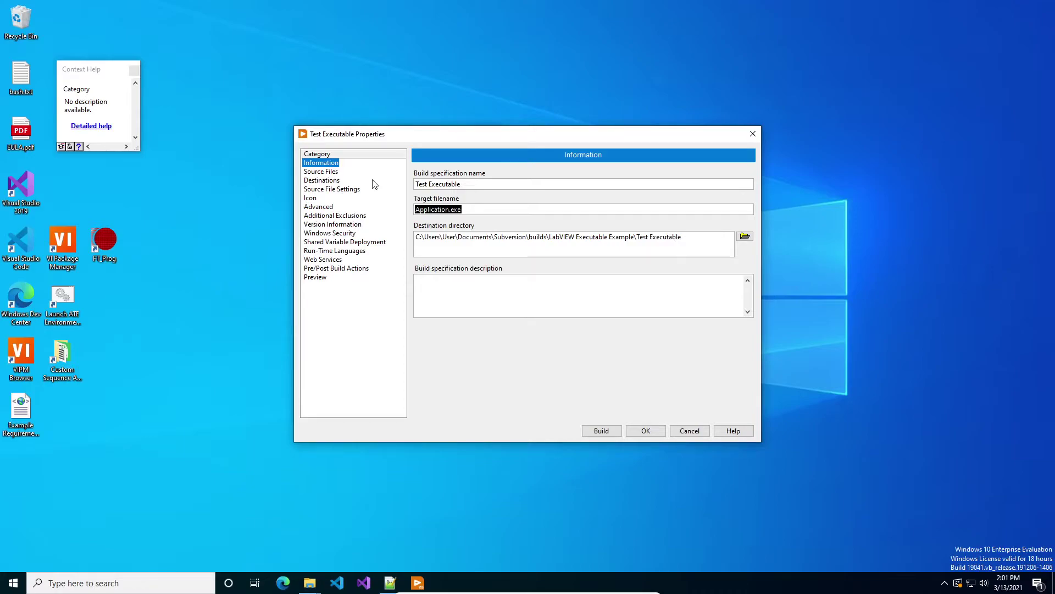
pyautogui.press('Home')
pyautogui.press('Delete')
pyautogui.press('Delete')
pyautogui.press('Delete')
pyautogui.press('Delete')
pyautogui.press('Delete')
pyautogui.press('Delete')
pyautogui.press('Delete')
pyautogui.press('Delete')
pyautogui.press('Delete')
pyautogui.press('Delete')
pyautogui.press('Delete')
pyautogui.press('Delete')
pyautogui.write('Test Executable.')
# Check the destination directory path, then go to the Source Files category
pyautogui.click(555, 237)
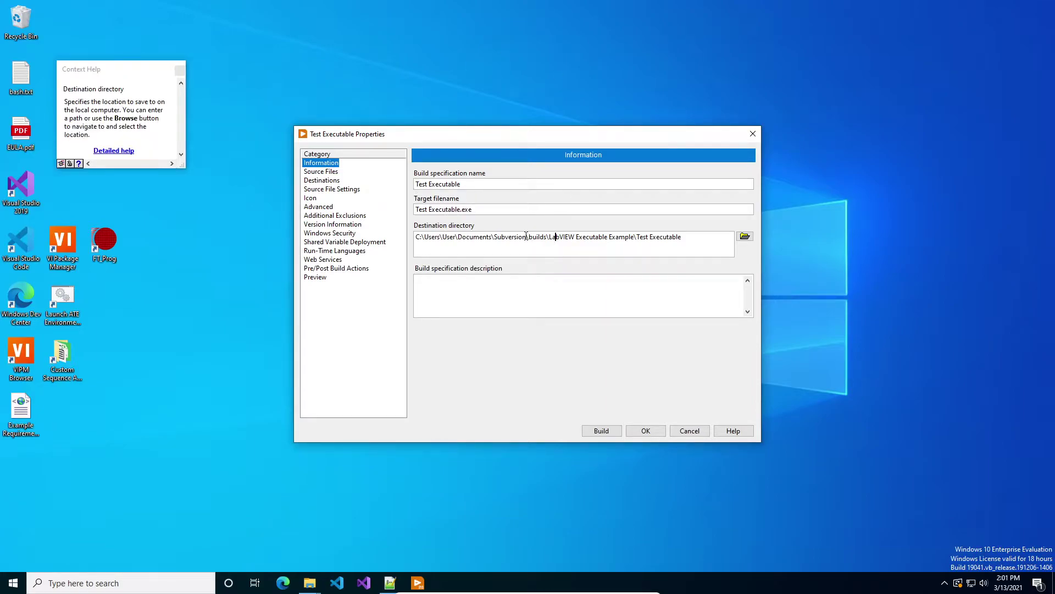
pyautogui.click(681, 238)
pyautogui.hotkey('ctrl', 'a')
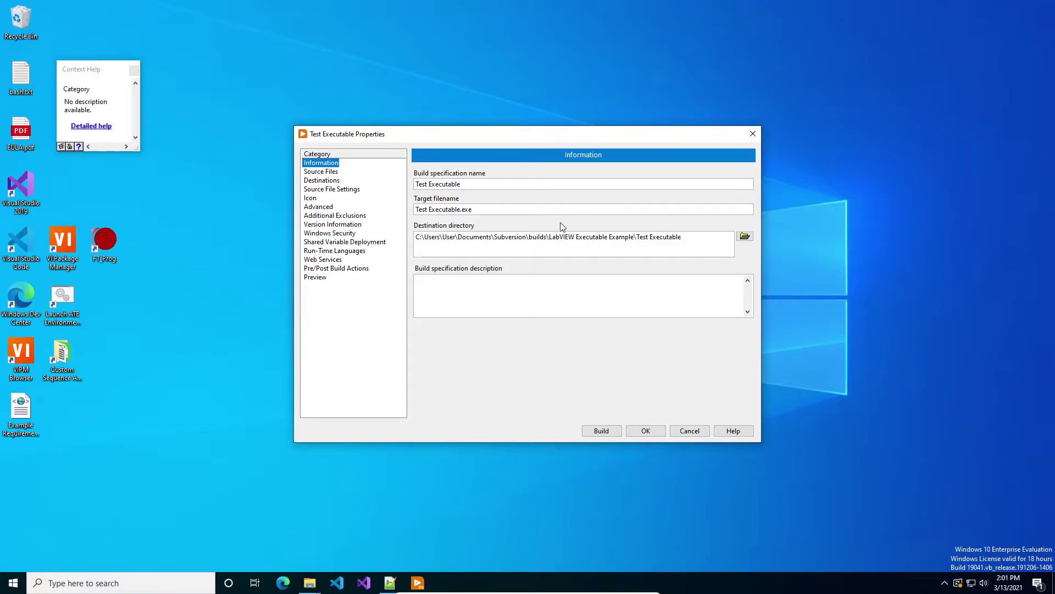
pyautogui.click(330, 172)
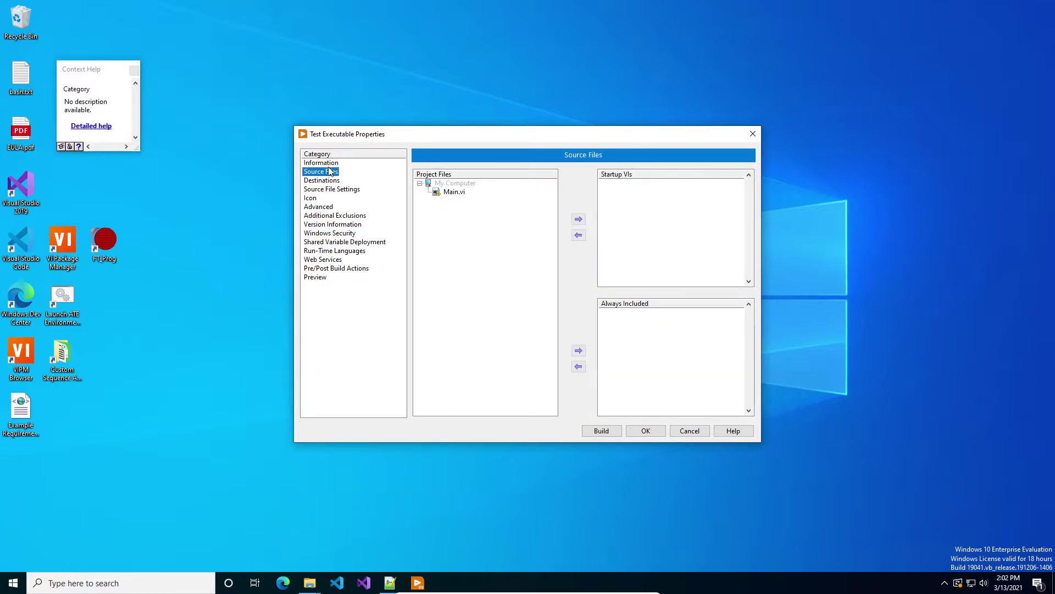
# Move Main.vi from Project Files into the Startup VIs list
pyautogui.click(457, 193)
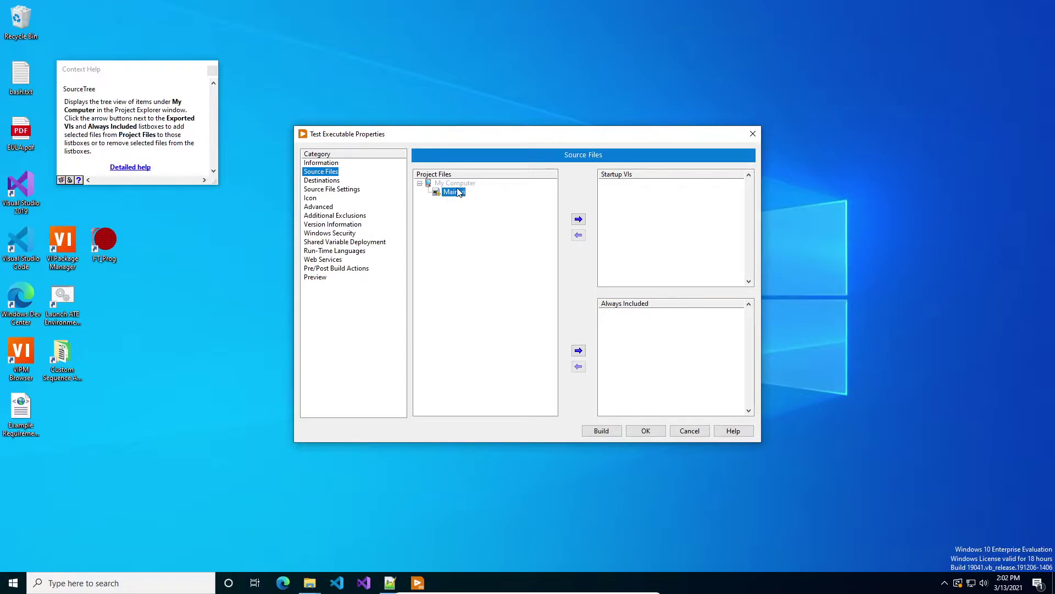
pyautogui.click(578, 218)
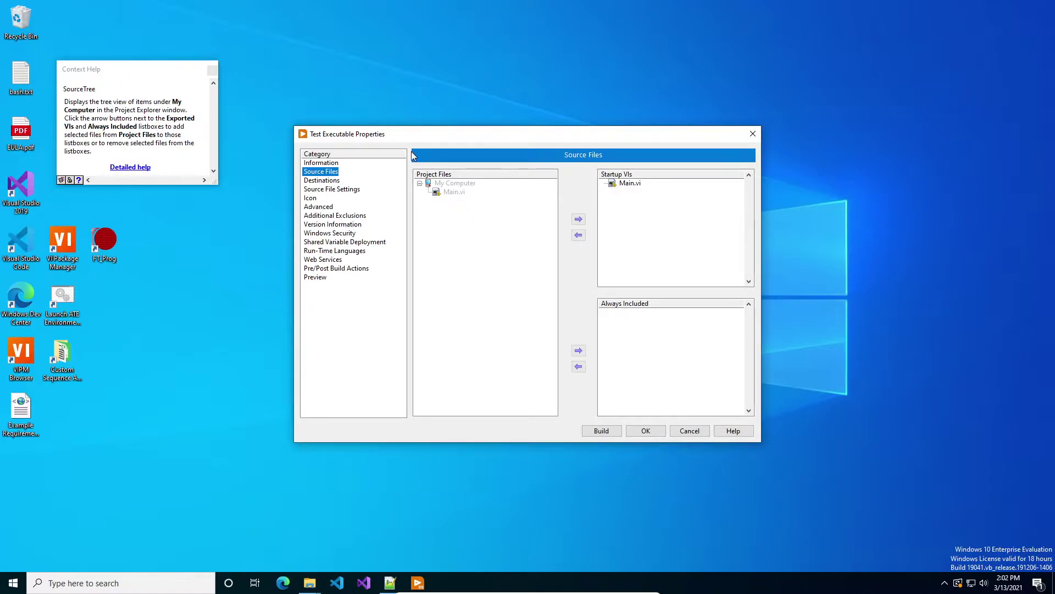
# Check the Destinations page, then confirm Main.vi's inclusion type is Startup VI in Source File Settings
pyautogui.click(329, 181)
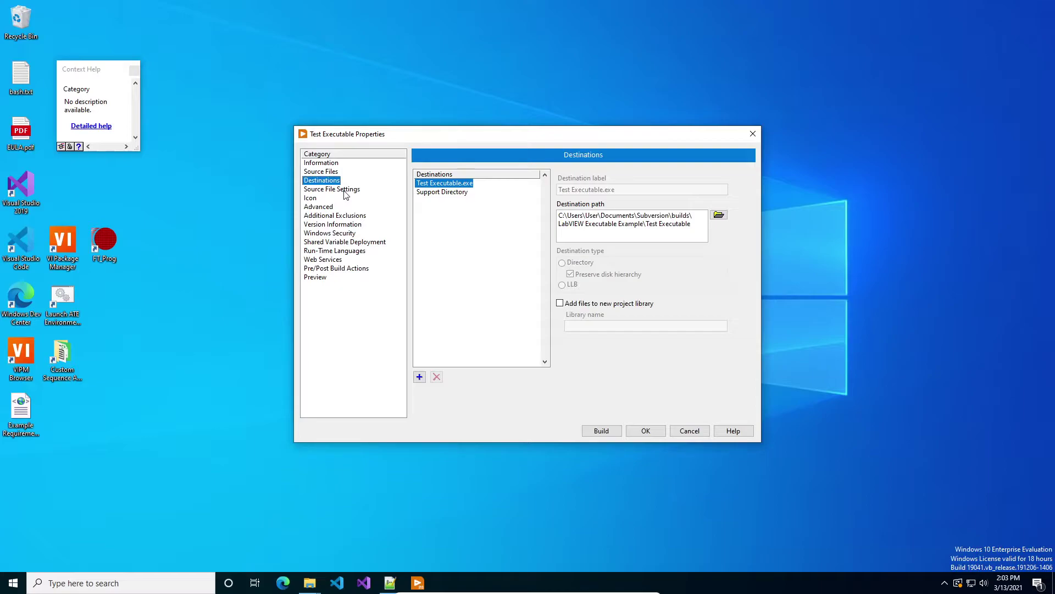
pyautogui.click(346, 193)
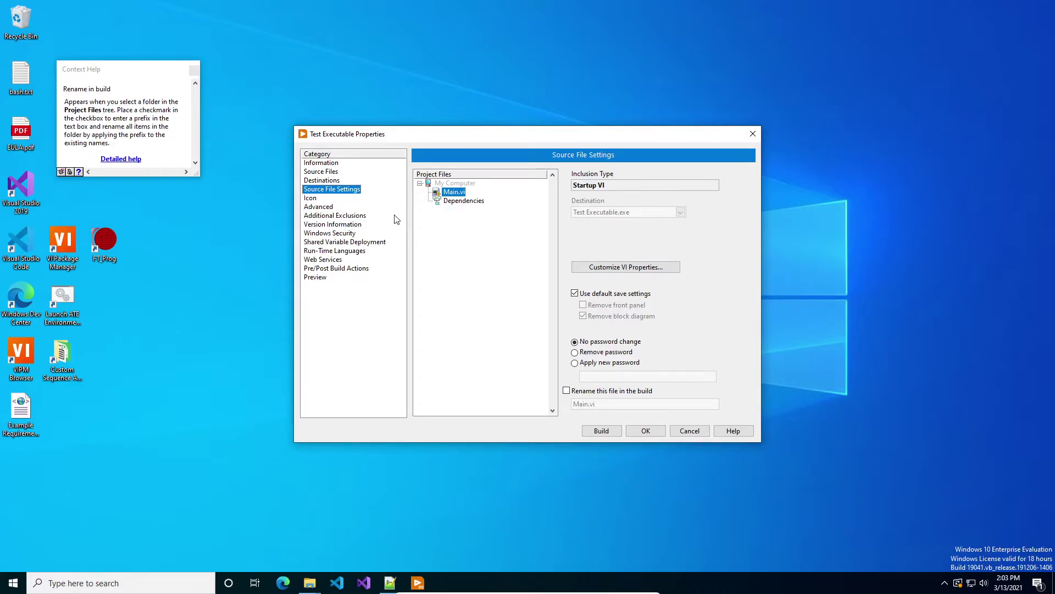
# Review the Test Executable build's Icon, Advanced and Additional Exclusions settings pages
pyautogui.click(317, 199)
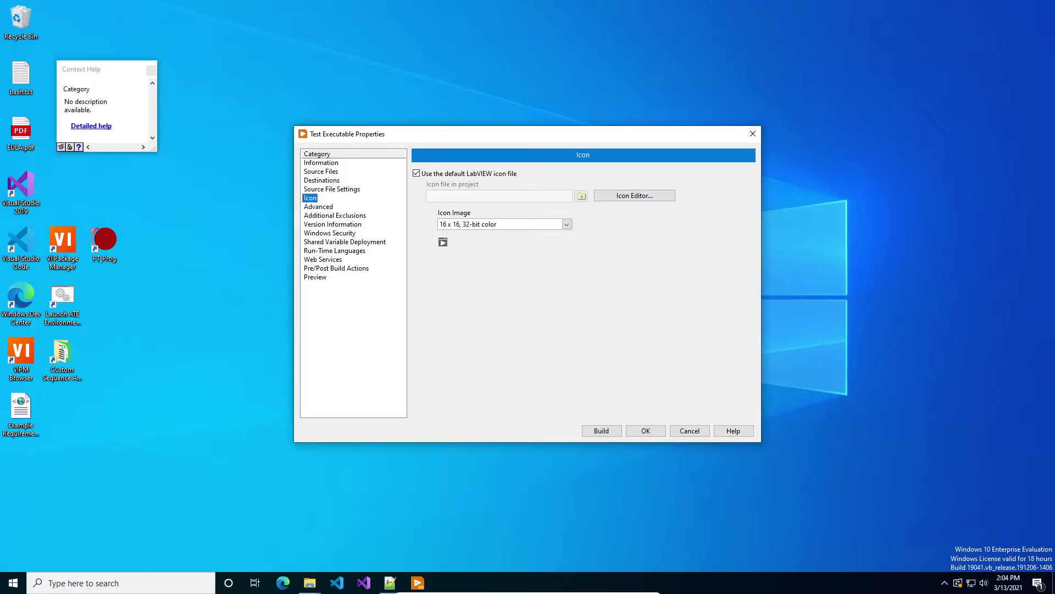
pyautogui.click(314, 206)
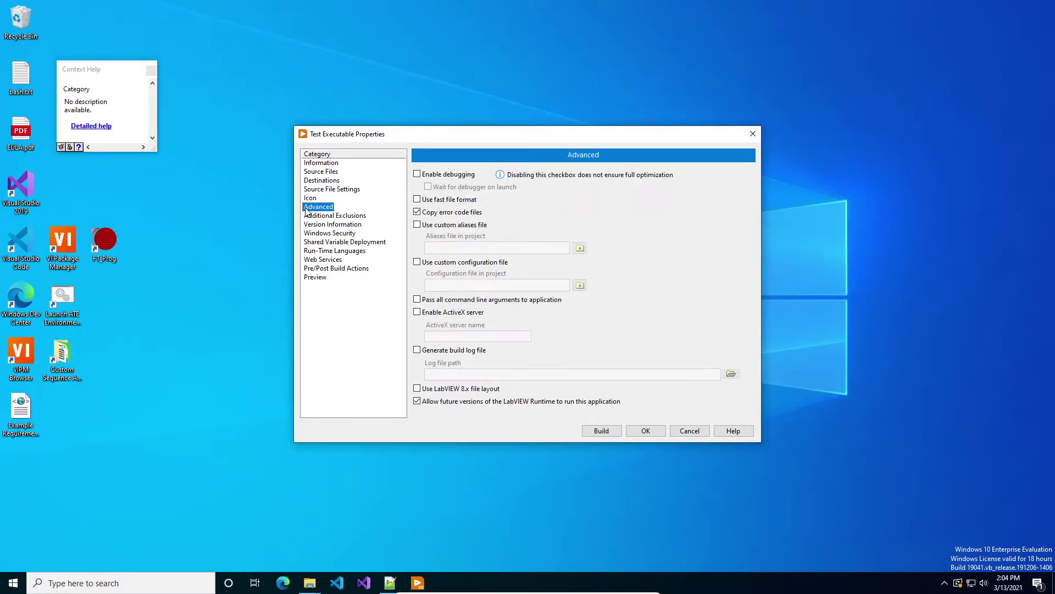
pyautogui.moveTo(450, 182)
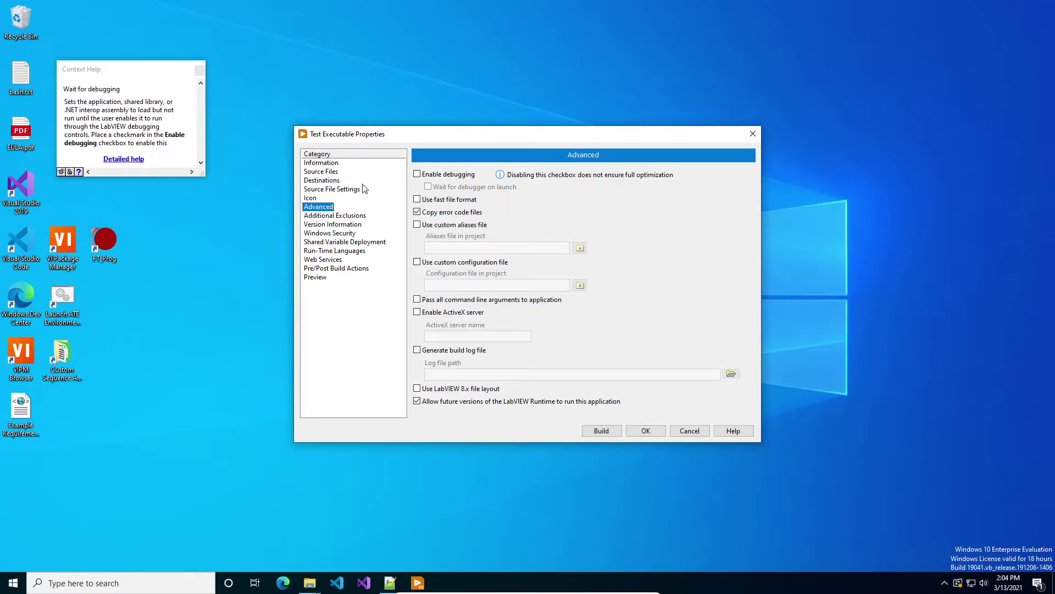
pyautogui.click(329, 216)
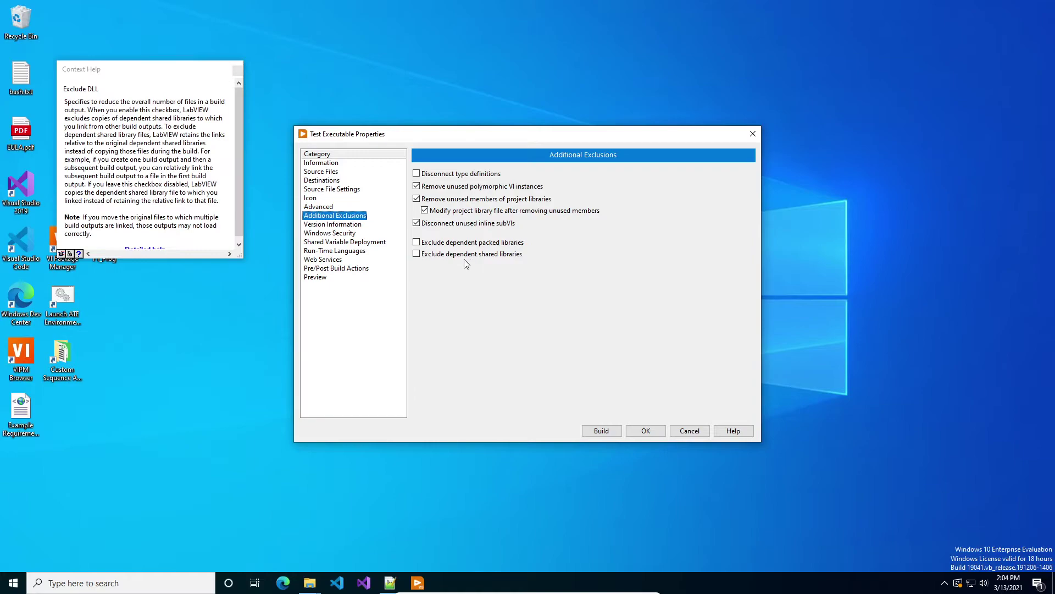
# Review the Version Information page, then Windows Security with signing and manifest embedding off
pyautogui.click(334, 225)
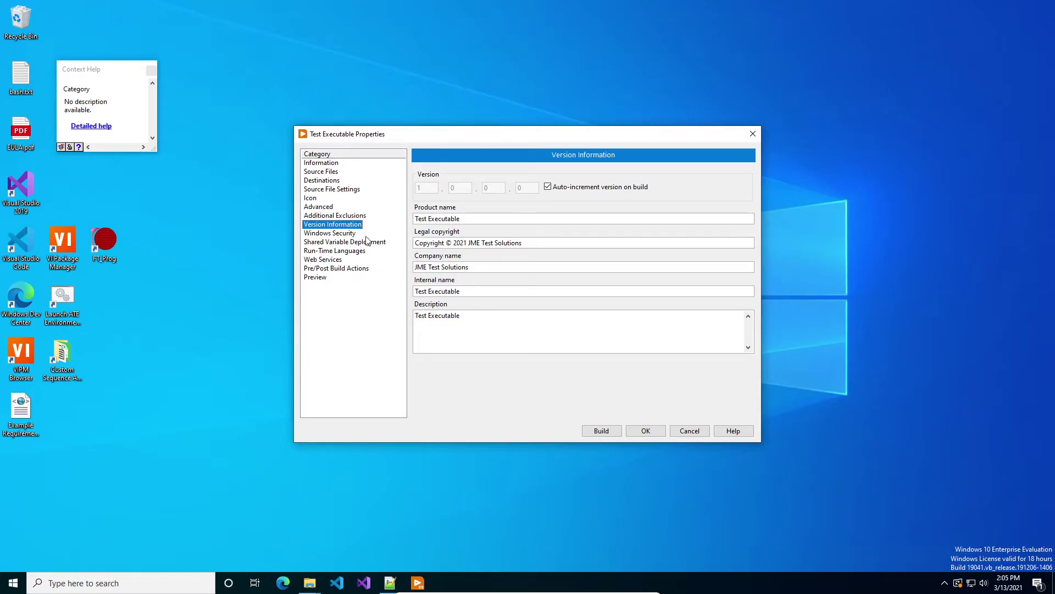
pyautogui.click(342, 236)
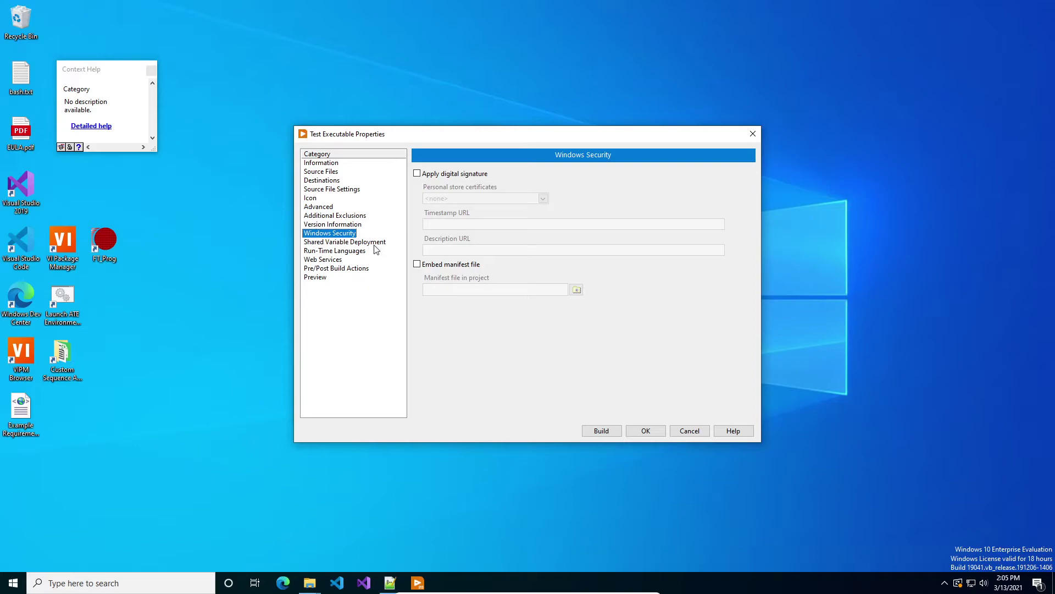
# Review Shared Variable Deployment, Run-Time Languages, Web Services and Pre/Post Build Actions pages
pyautogui.click(328, 243)
pyautogui.click(336, 252)
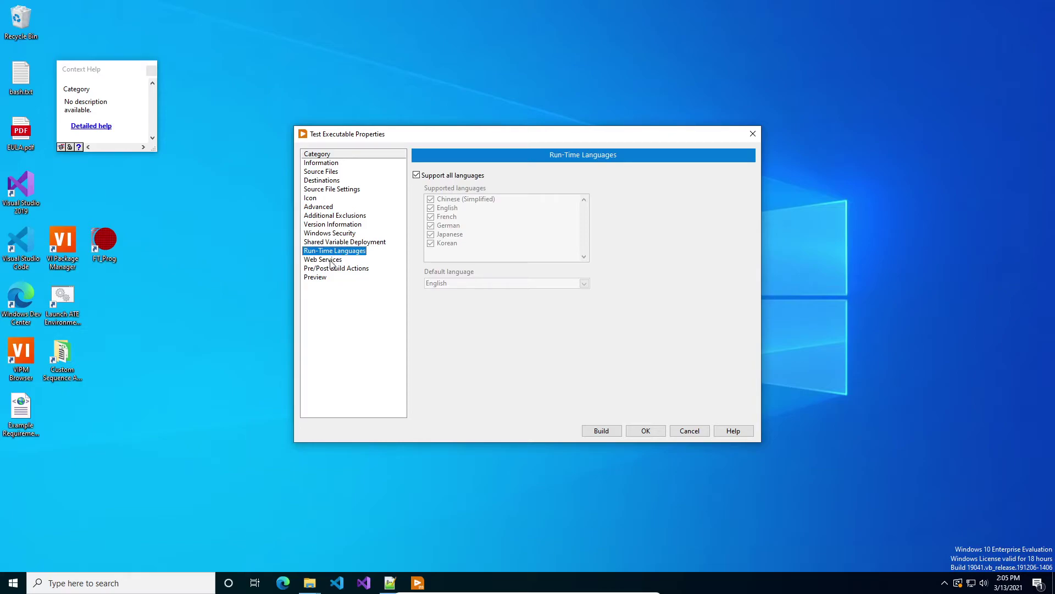
pyautogui.click(330, 260)
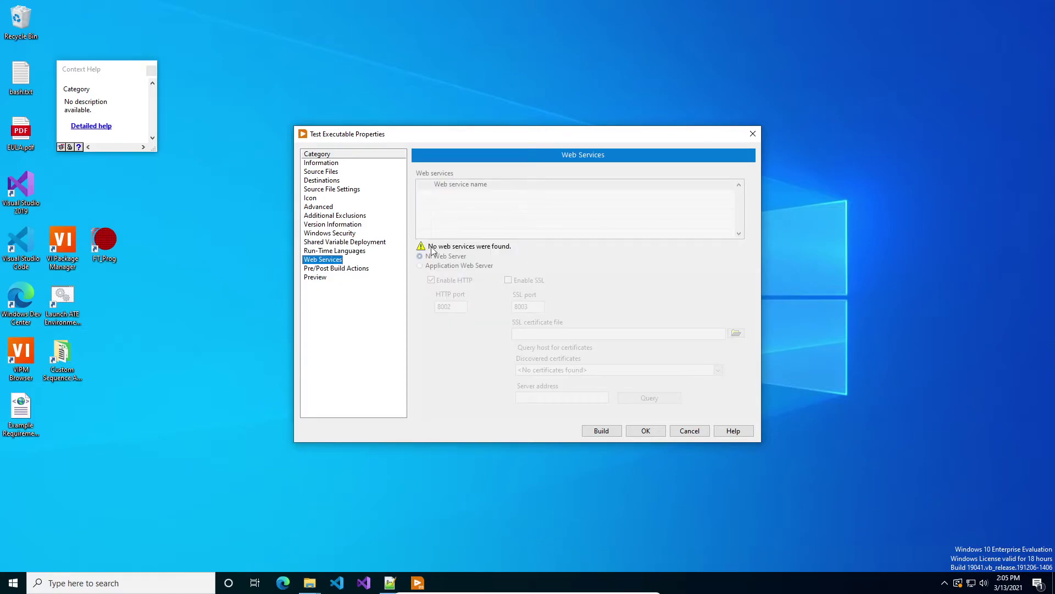
pyautogui.click(341, 271)
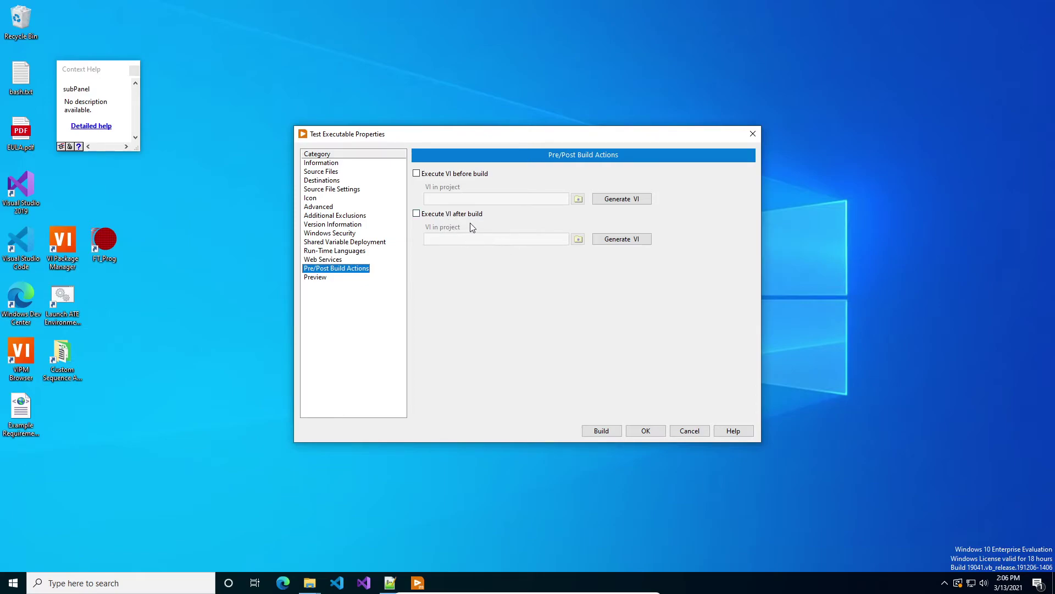
# Generate a preview listing Test Executable.exe, .aliases and .ini, then accept the build settings with OK
pyautogui.click(316, 277)
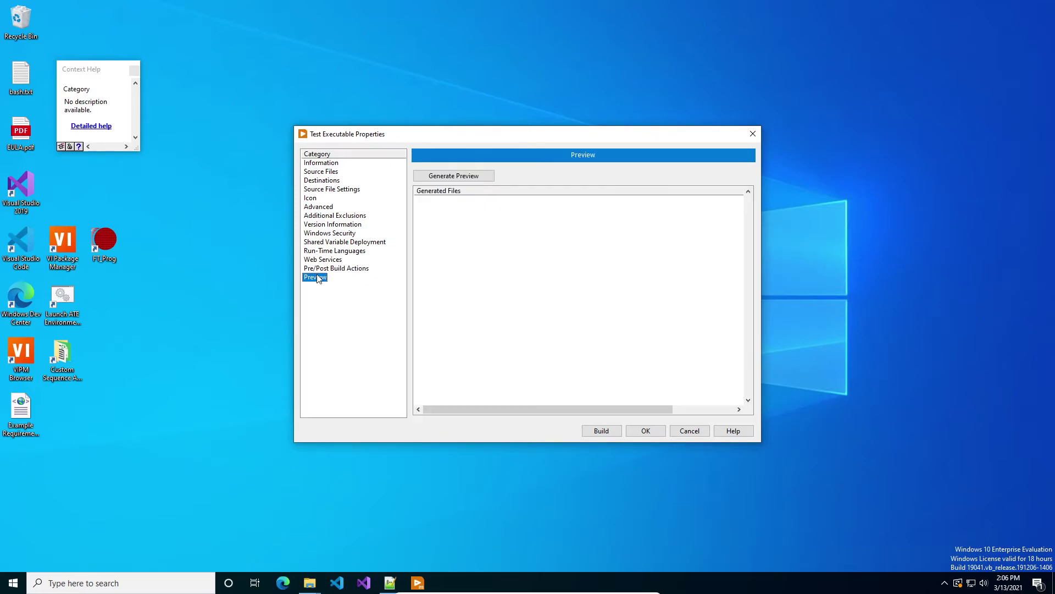
pyautogui.click(454, 176)
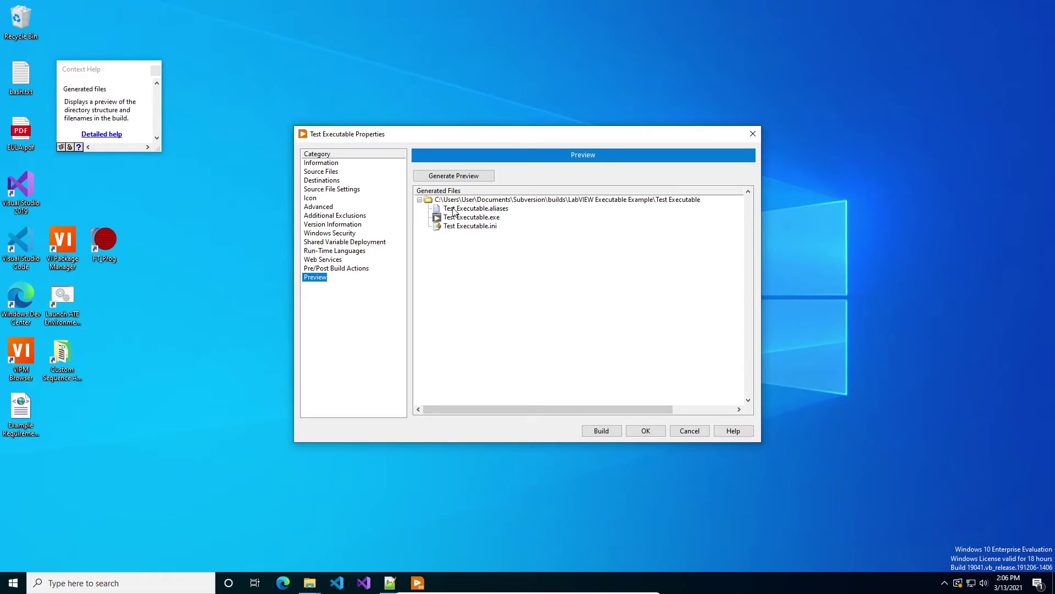
pyautogui.click(646, 434)
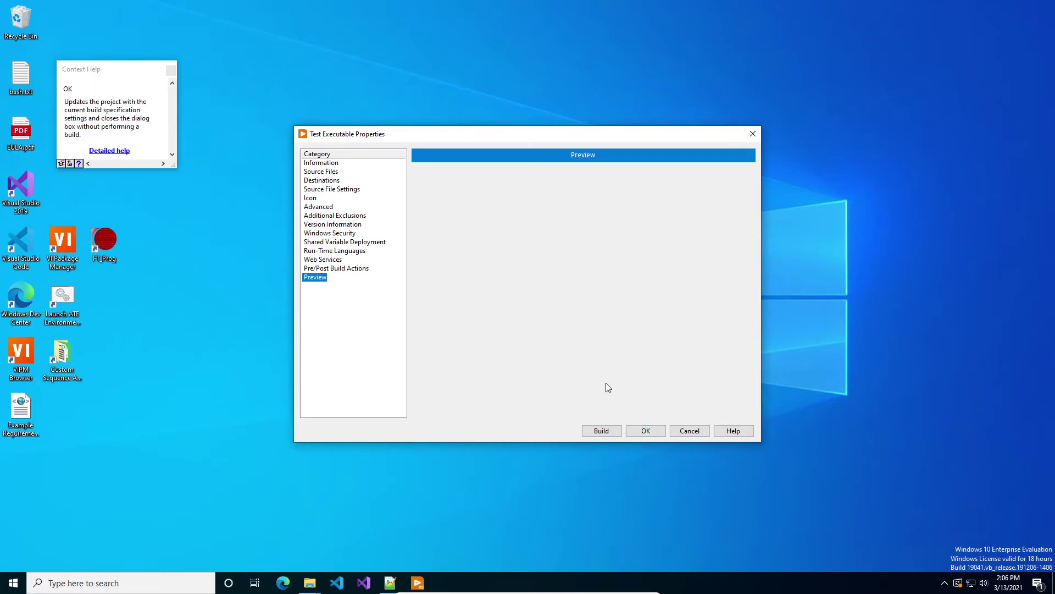
# Build Test Executable and select Test Executable.exe in its build folder
pyautogui.rightClick(373, 243)
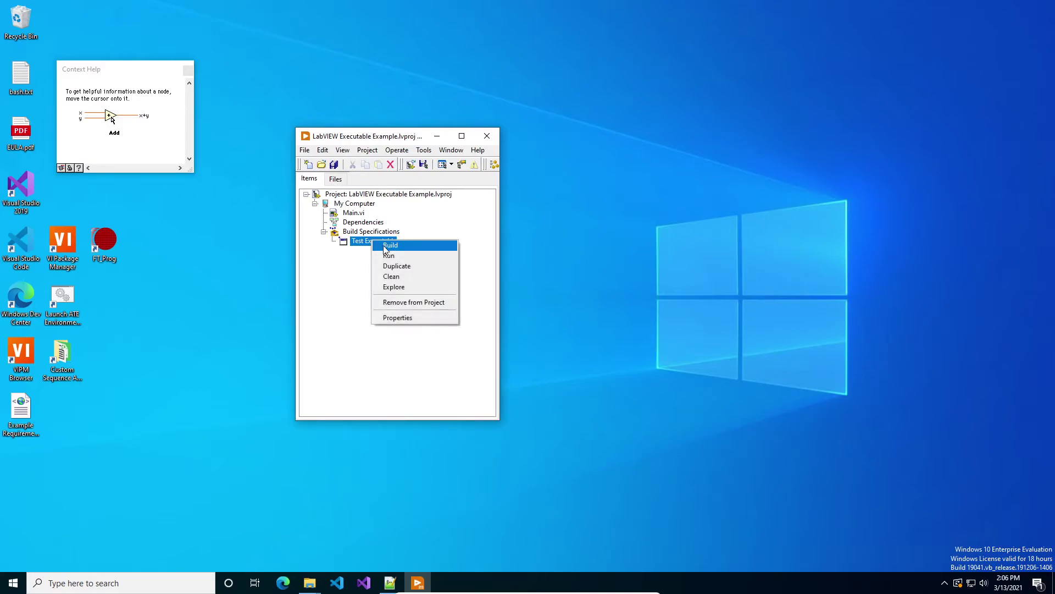
pyautogui.click(393, 249)
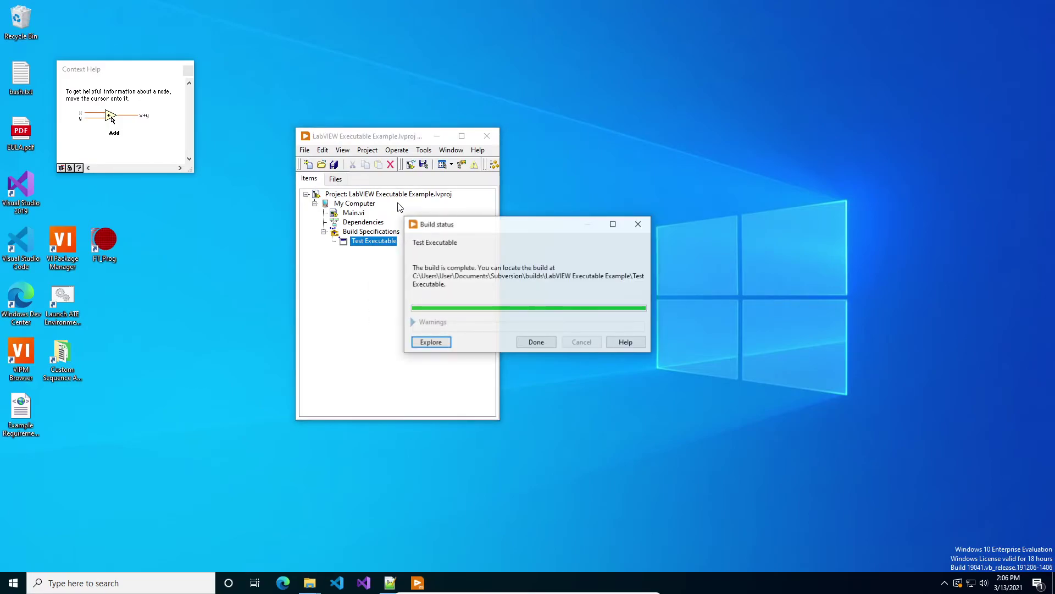
pyautogui.click(441, 342)
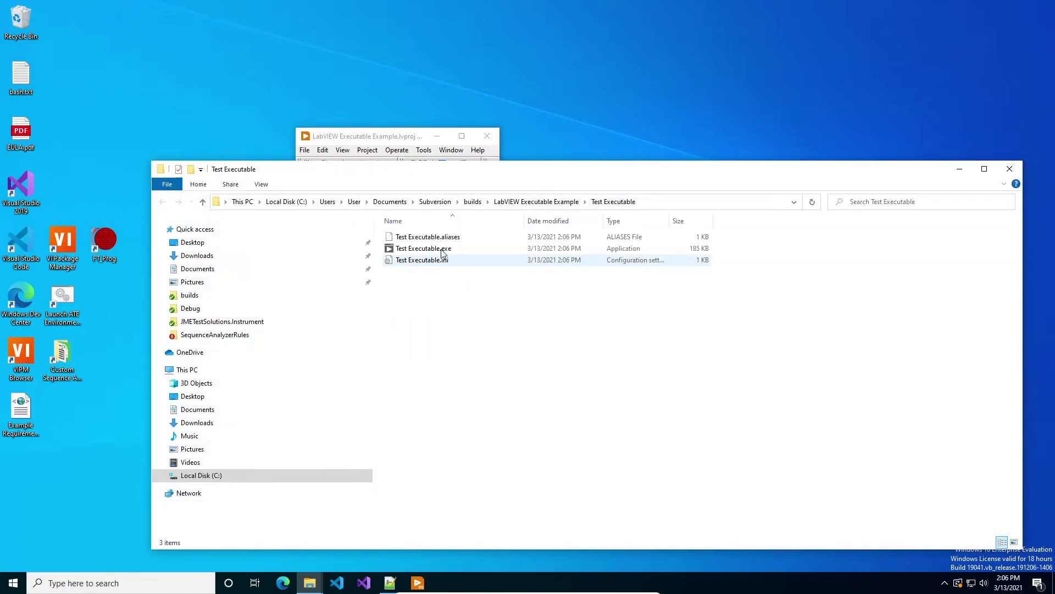
pyautogui.click(442, 252)
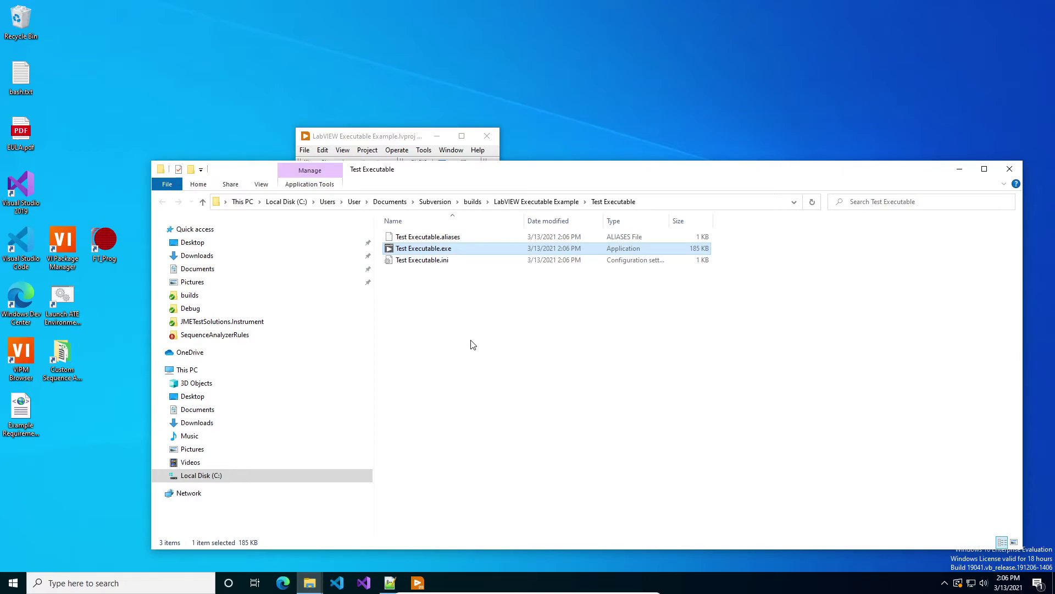
# Launch Test Executable.exe, move its window over Explorer and look through its menus
pyautogui.press('Return')
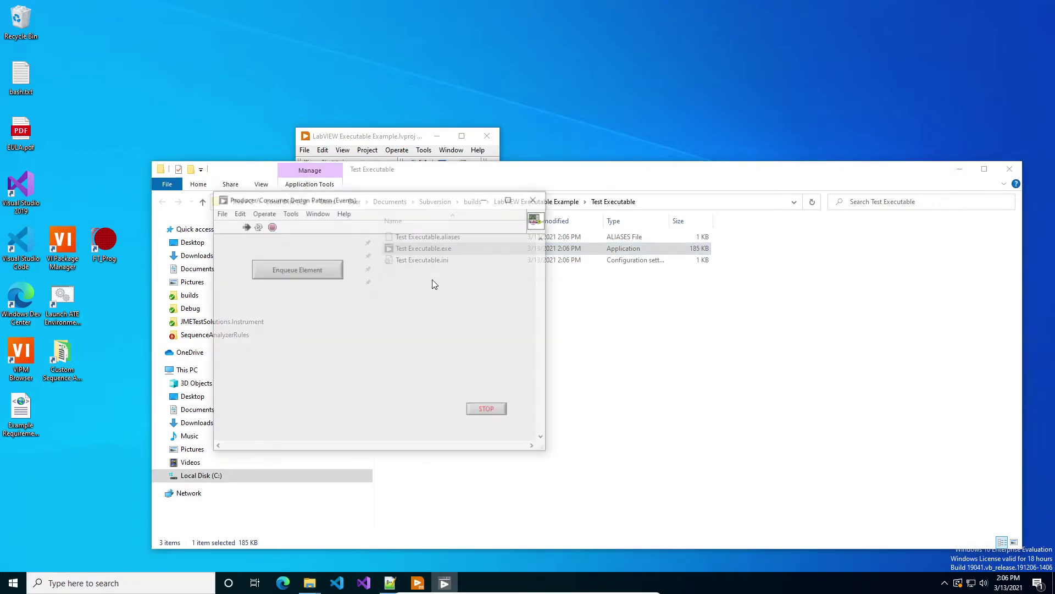
pyautogui.moveTo(371, 199); pyautogui.dragTo(434, 173)
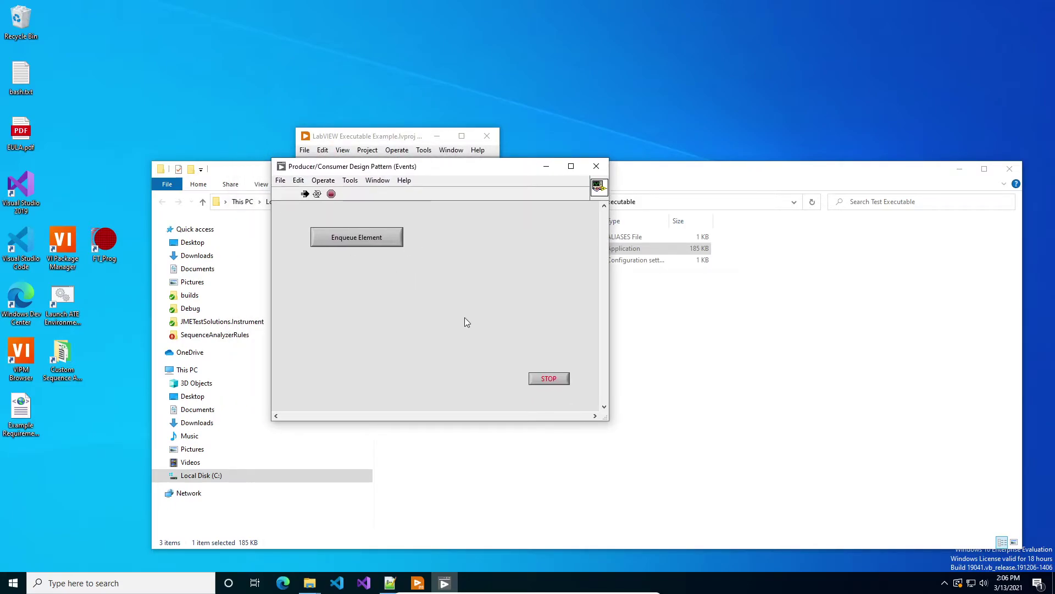
pyautogui.click(377, 182)
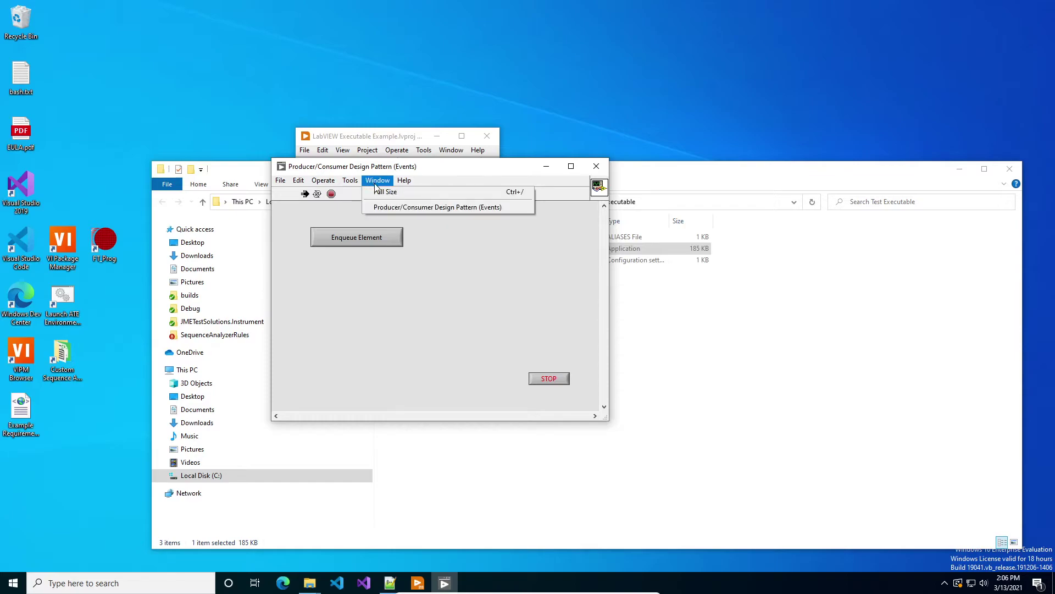
pyautogui.moveTo(357, 189)
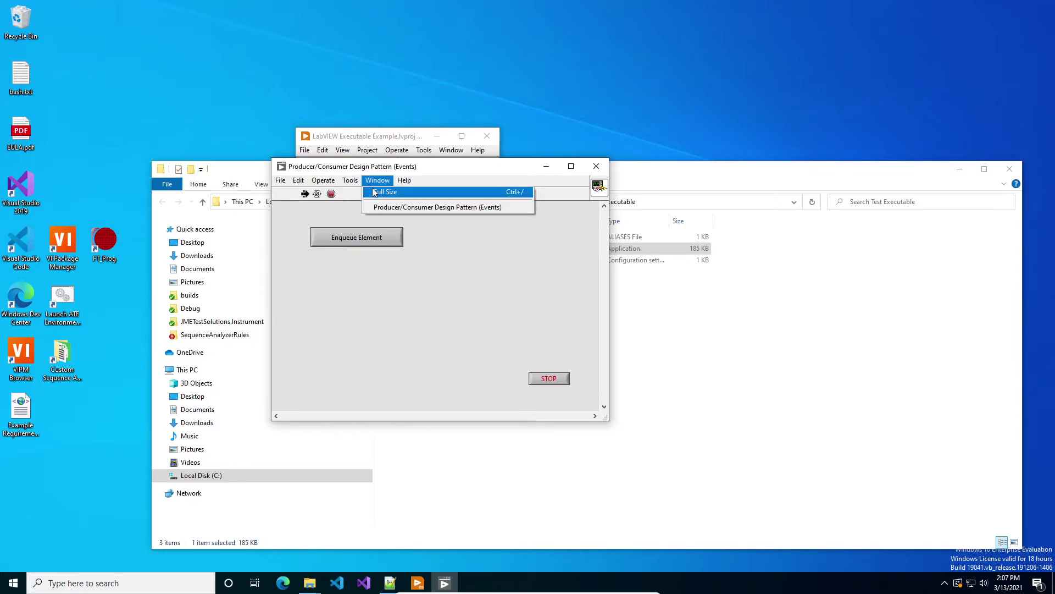
pyautogui.click(411, 311)
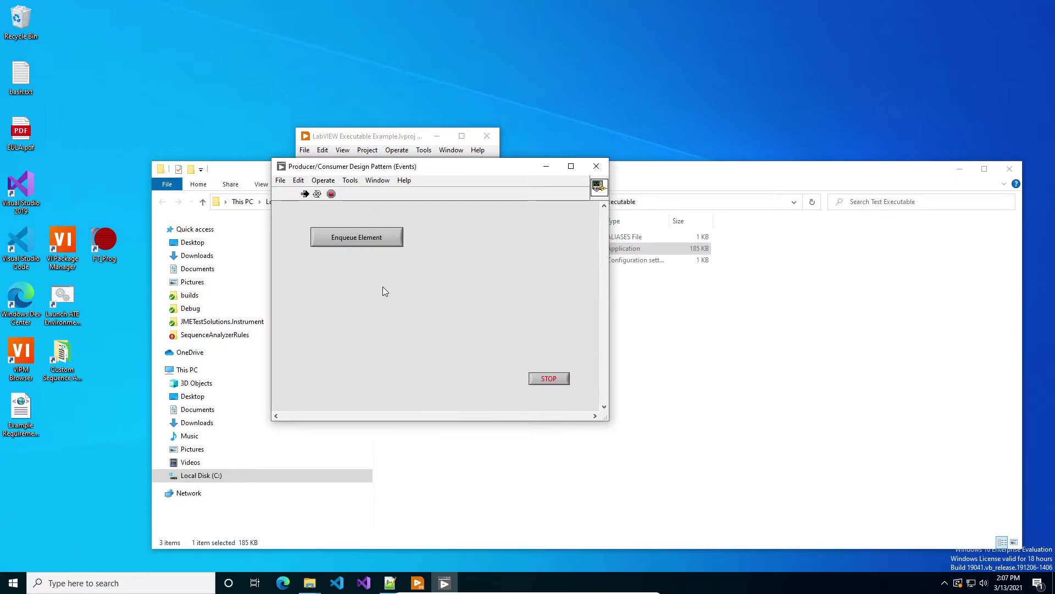
pyautogui.click(379, 181)
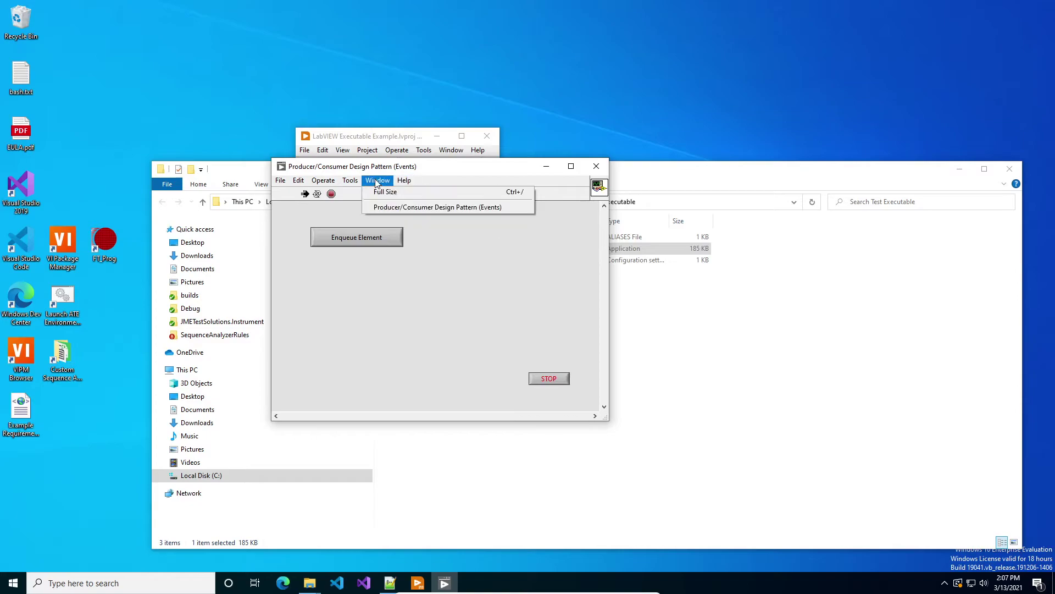
pyautogui.moveTo(300, 182)
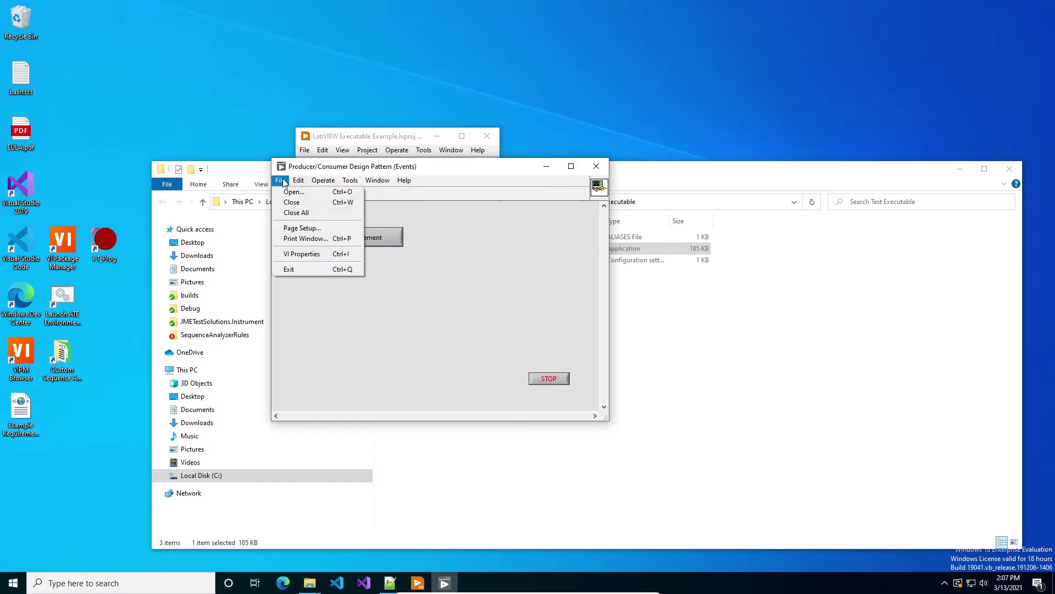
pyautogui.moveTo(337, 182)
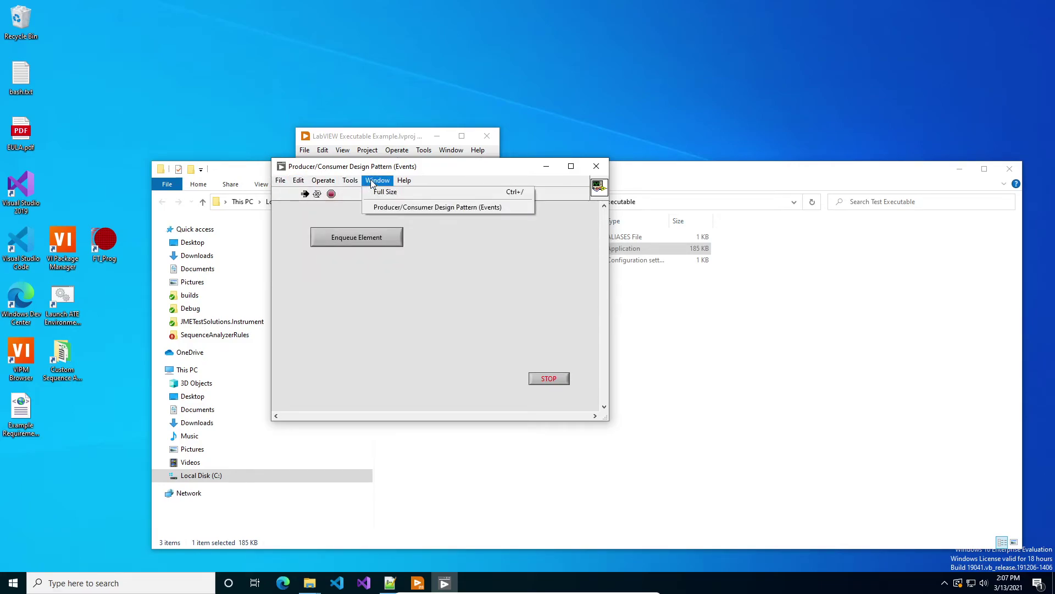
pyautogui.moveTo(389, 182)
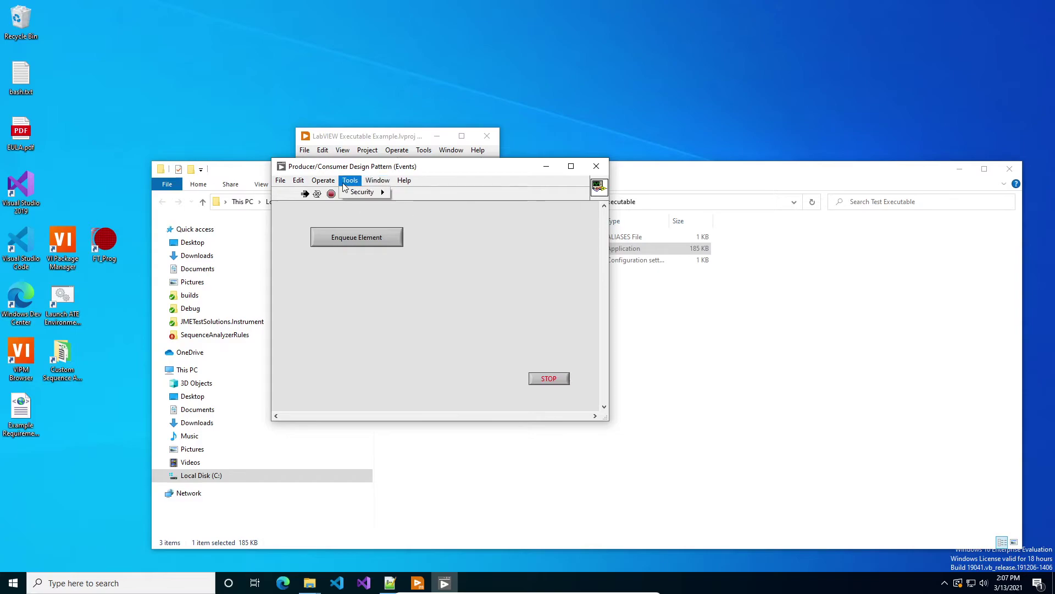
pyautogui.click(403, 182)
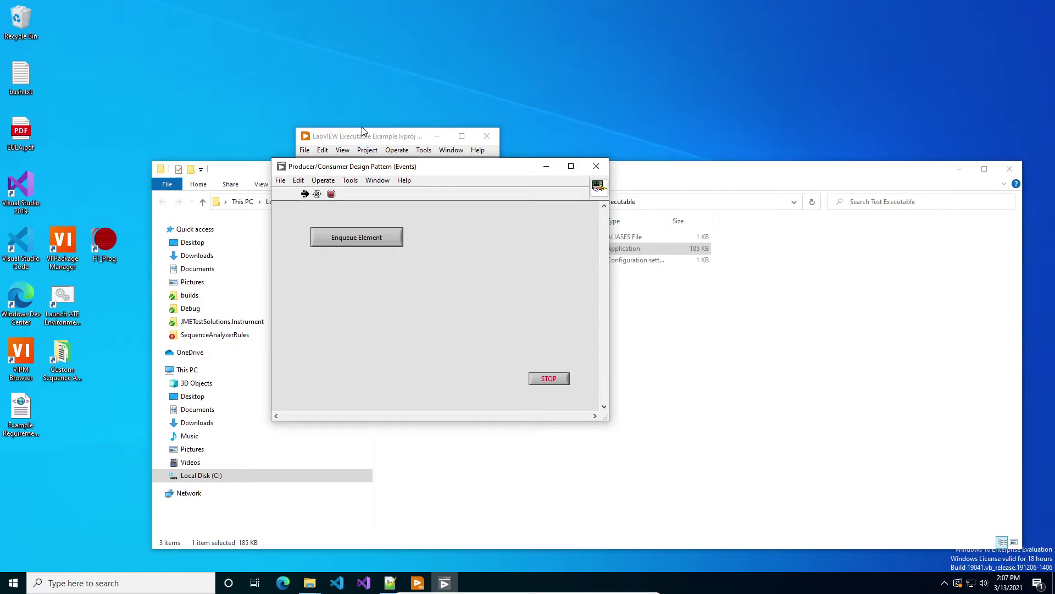
# Stop the running application with its STOP button and close its window
pyautogui.click(548, 380)
pyautogui.click(540, 378)
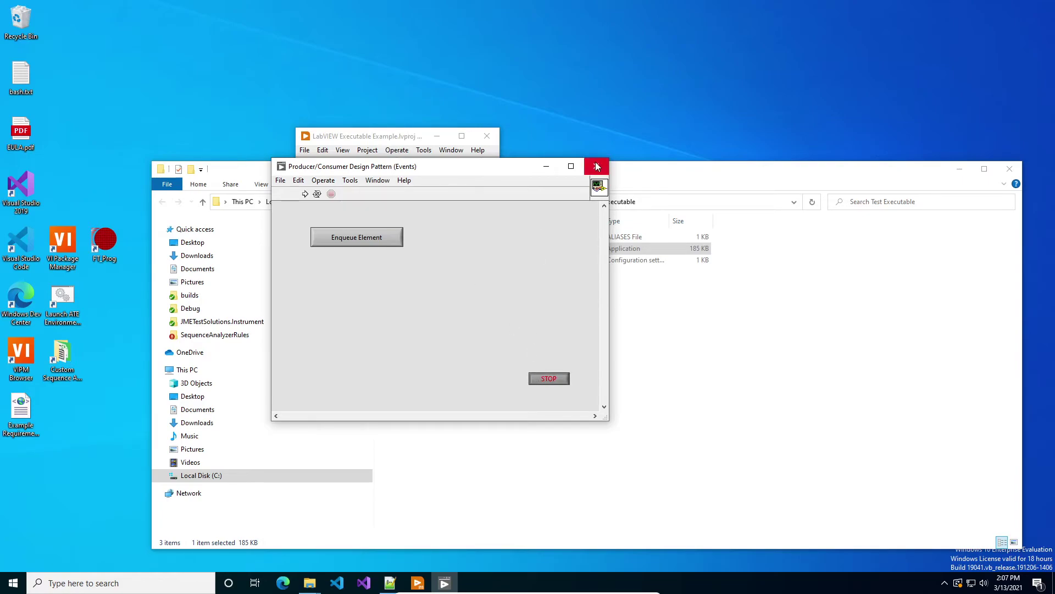
pyautogui.click(531, 379)
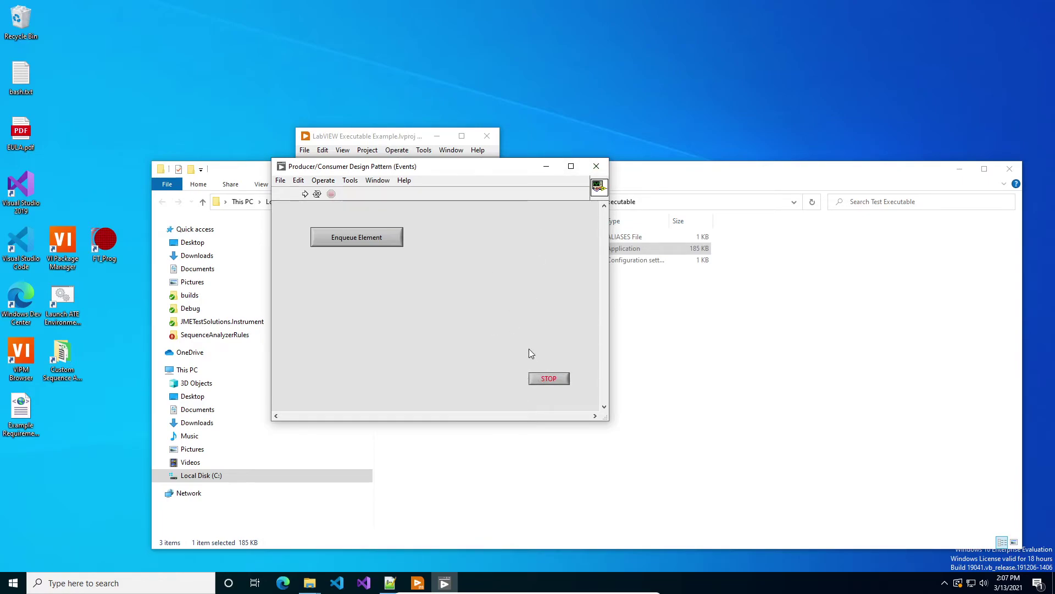
pyautogui.click(547, 379)
pyautogui.click(595, 168)
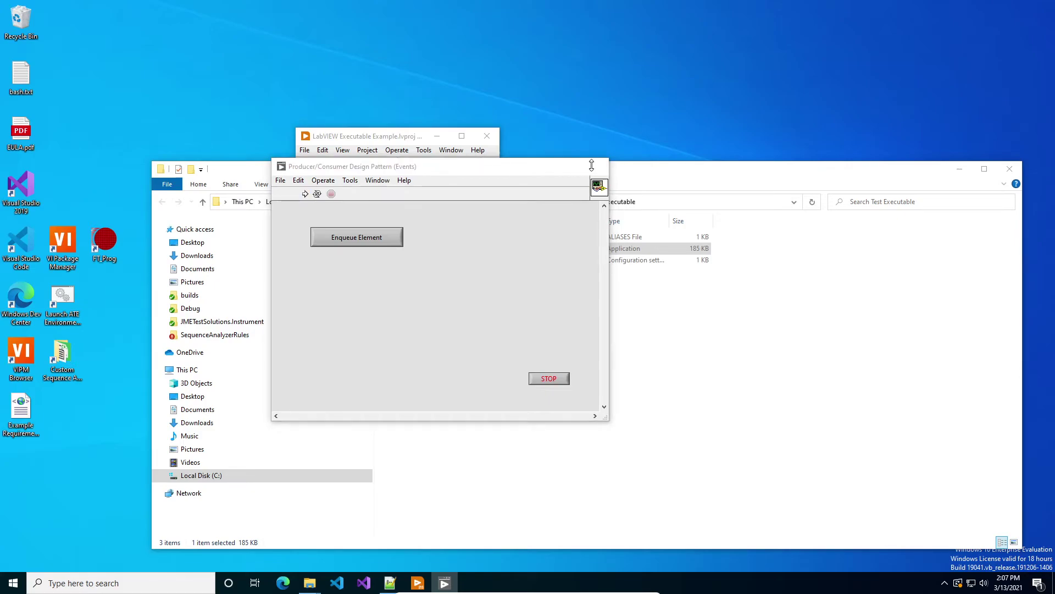
# Close the app window, open Main.vi and show its block diagram
pyautogui.click(421, 136)
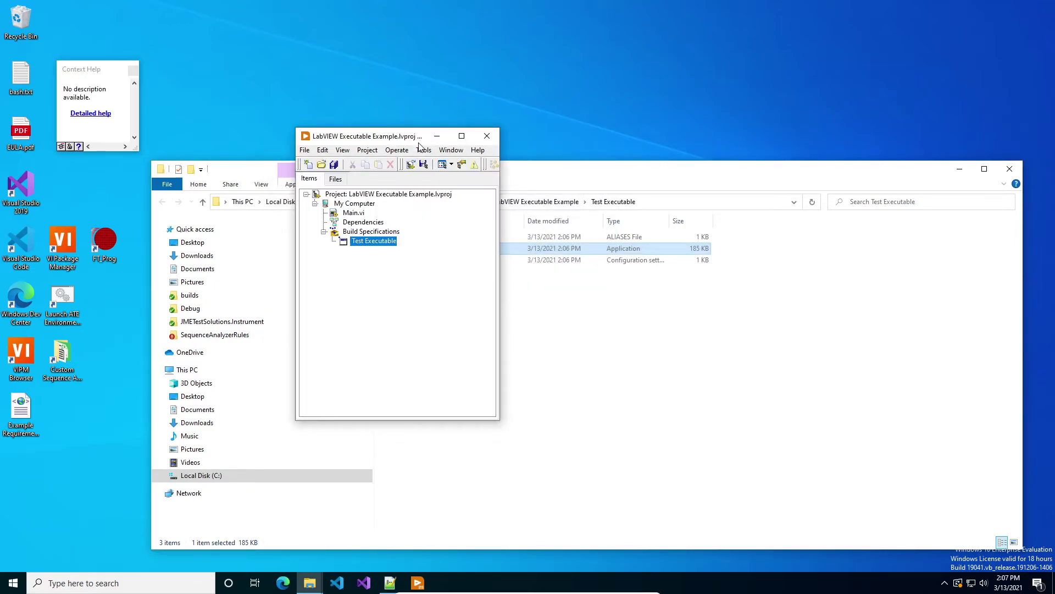
pyautogui.doubleClick(352, 214)
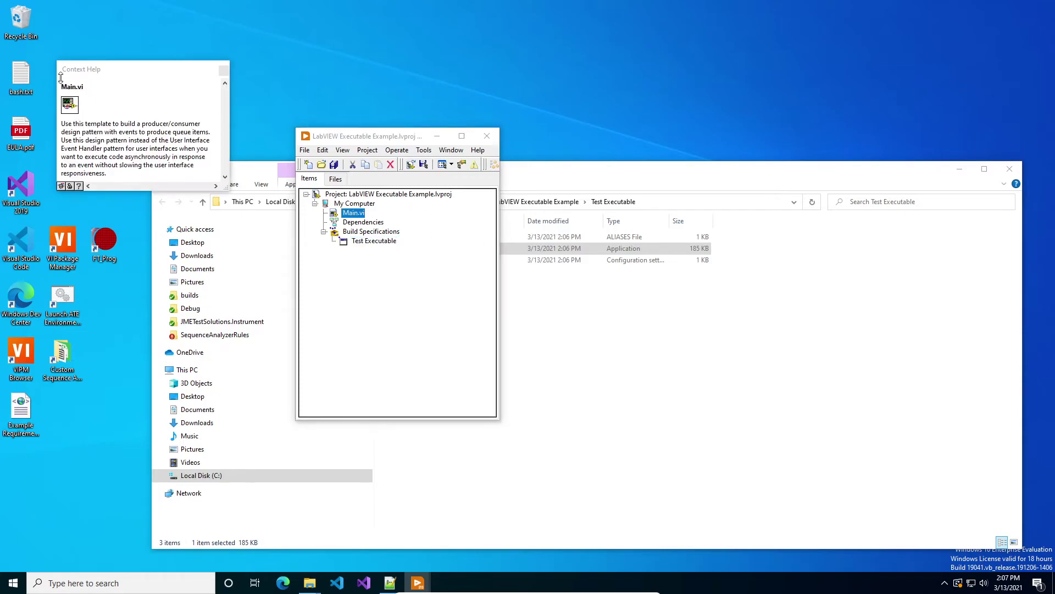
pyautogui.click(367, 213)
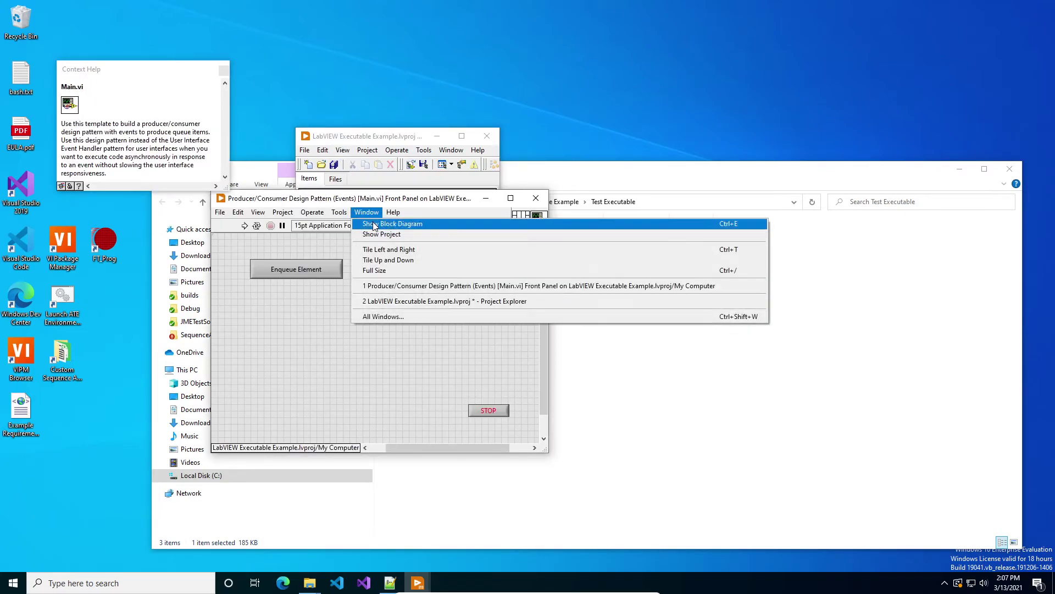
pyautogui.click(385, 222)
pyautogui.moveTo(582, 477); pyautogui.dragTo(634, 475)
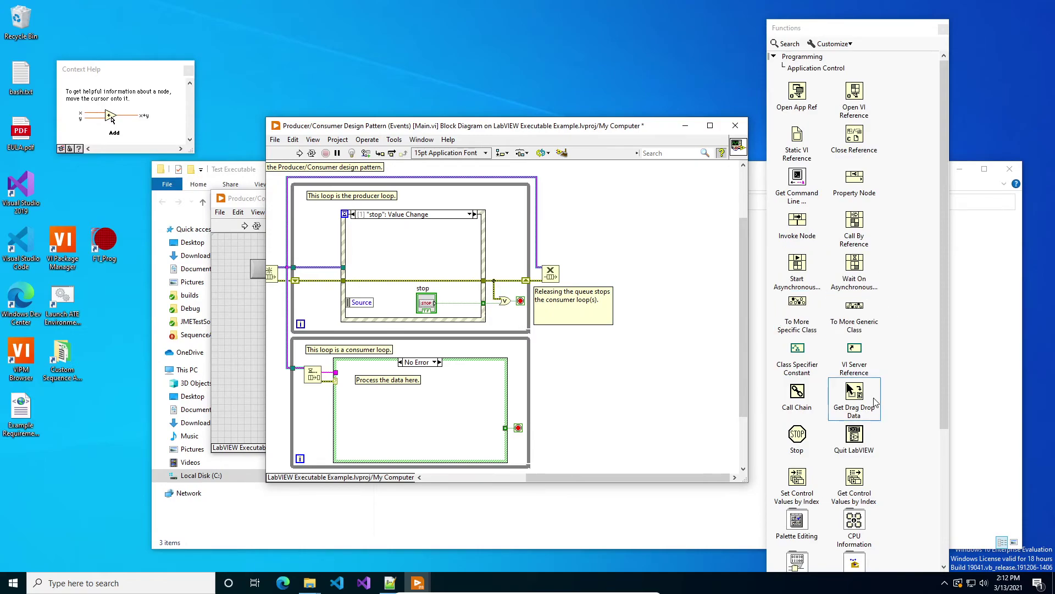
# Place Open Application Reference after the consumer loop and wire an error cluster constant into its error in
pyautogui.moveTo(798, 93); pyautogui.dragTo(584, 365)
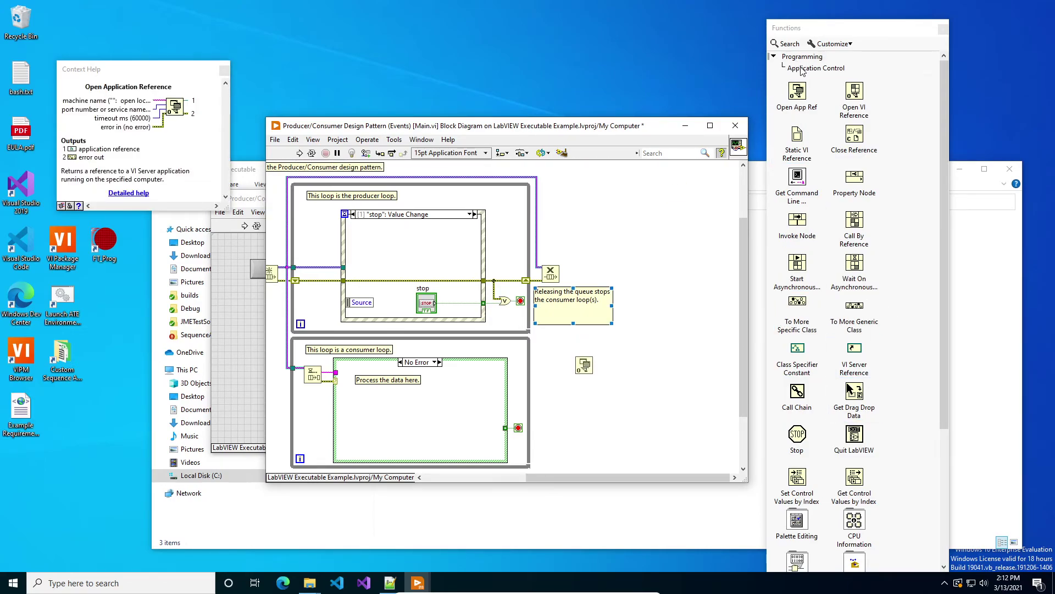
pyautogui.rightClick(578, 376)
pyautogui.click(569, 397)
pyautogui.rightClick(577, 373)
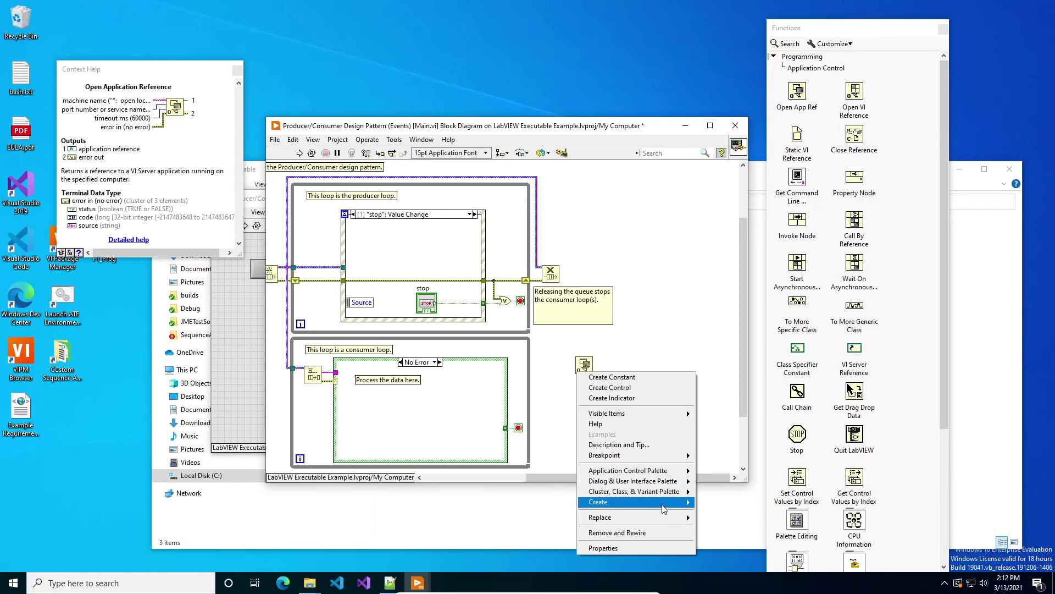
pyautogui.moveTo(665, 509)
pyautogui.click(745, 503)
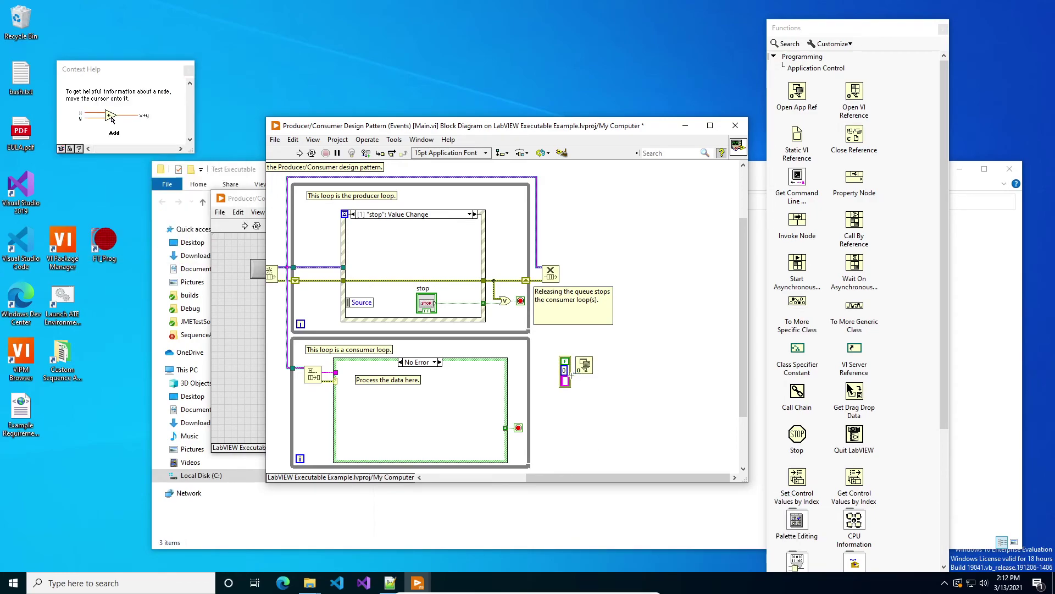
pyautogui.moveTo(571, 378); pyautogui.dragTo(522, 377)
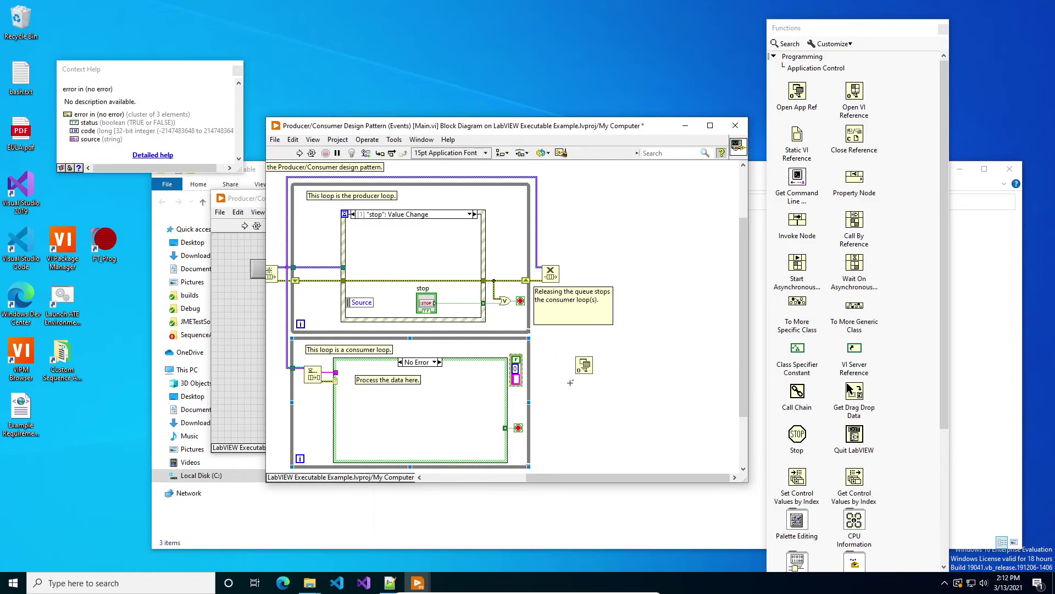
pyautogui.click(526, 374)
pyautogui.click(581, 370)
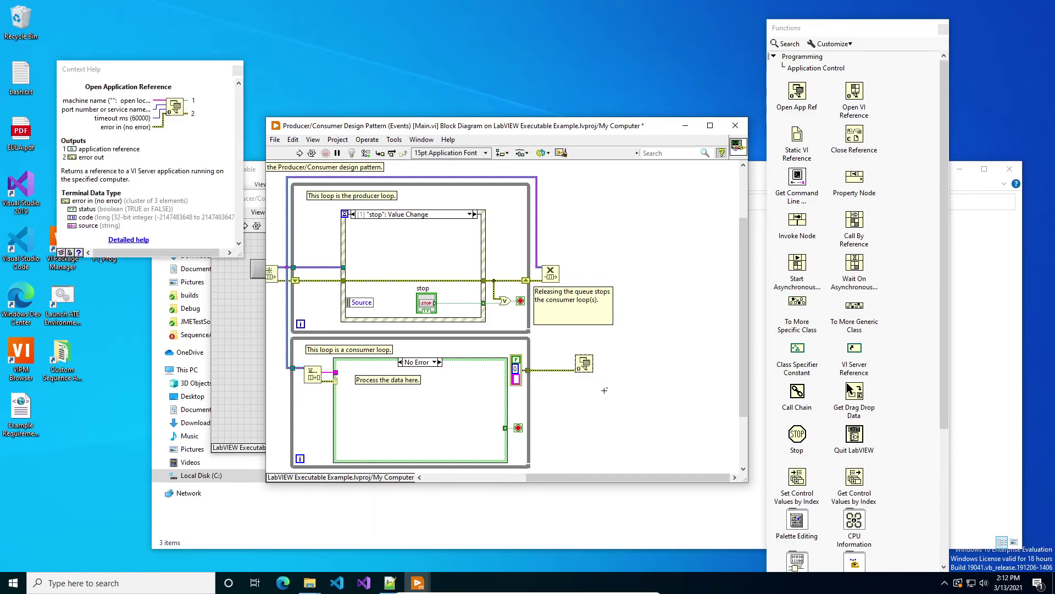
# Create an Application Kind property node from Open App Ref's reference output
pyautogui.rightClick(592, 360)
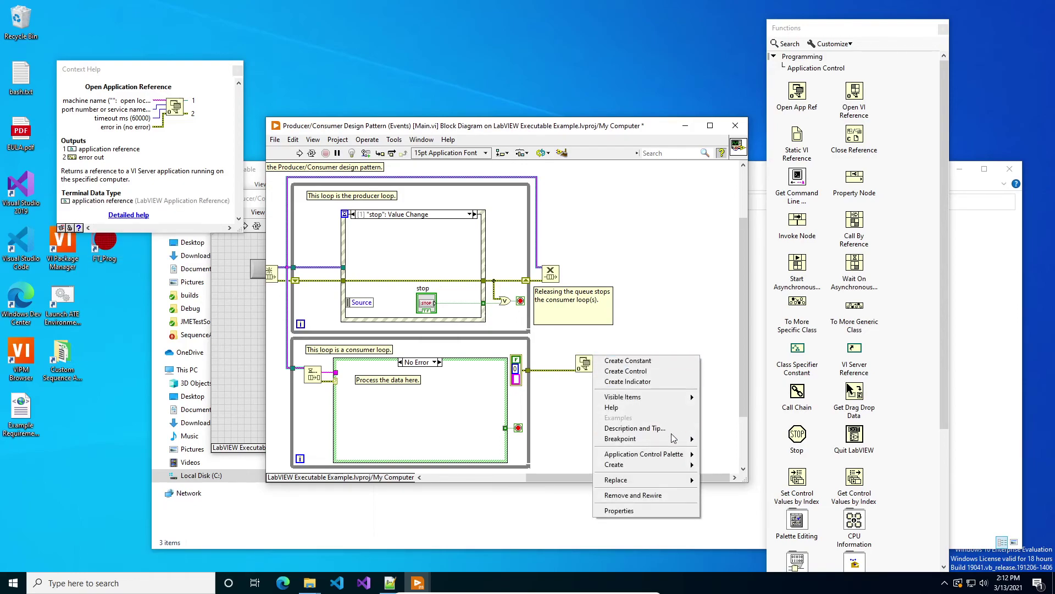
pyautogui.moveTo(684, 465)
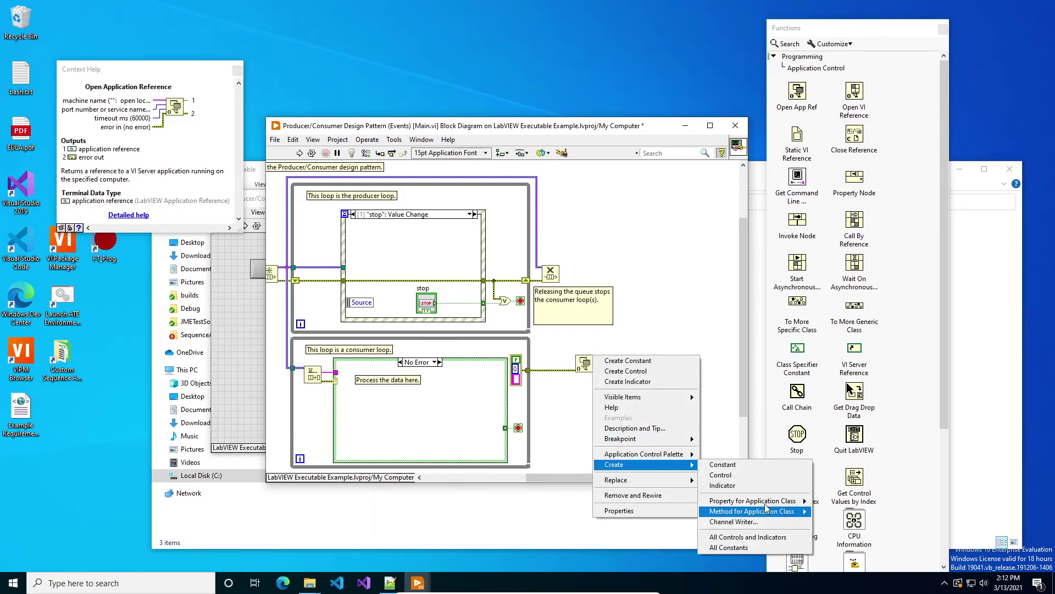
pyautogui.moveTo(766, 503)
pyautogui.moveTo(852, 471)
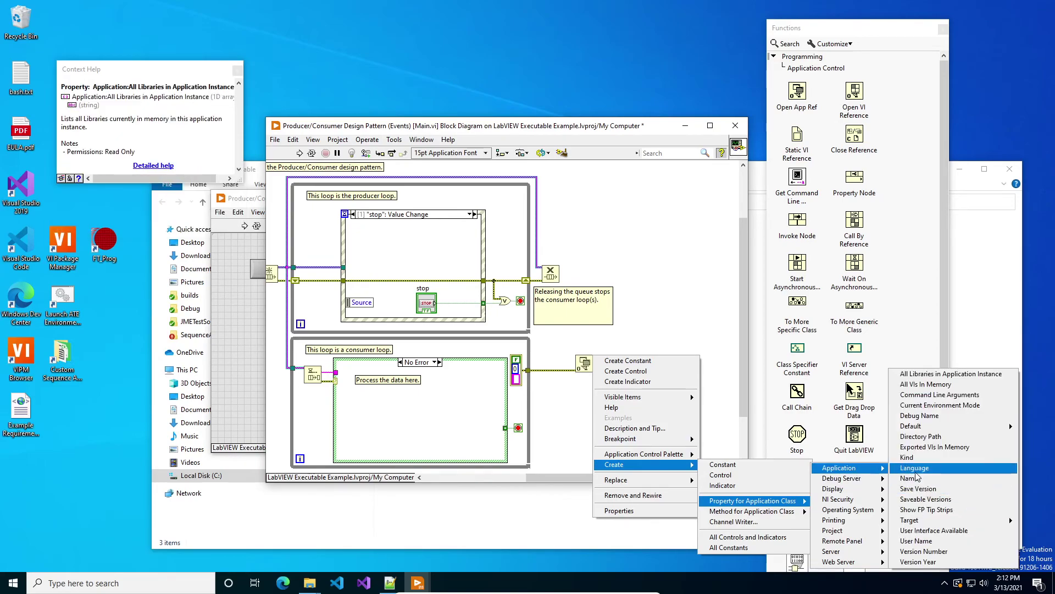
pyautogui.click(908, 457)
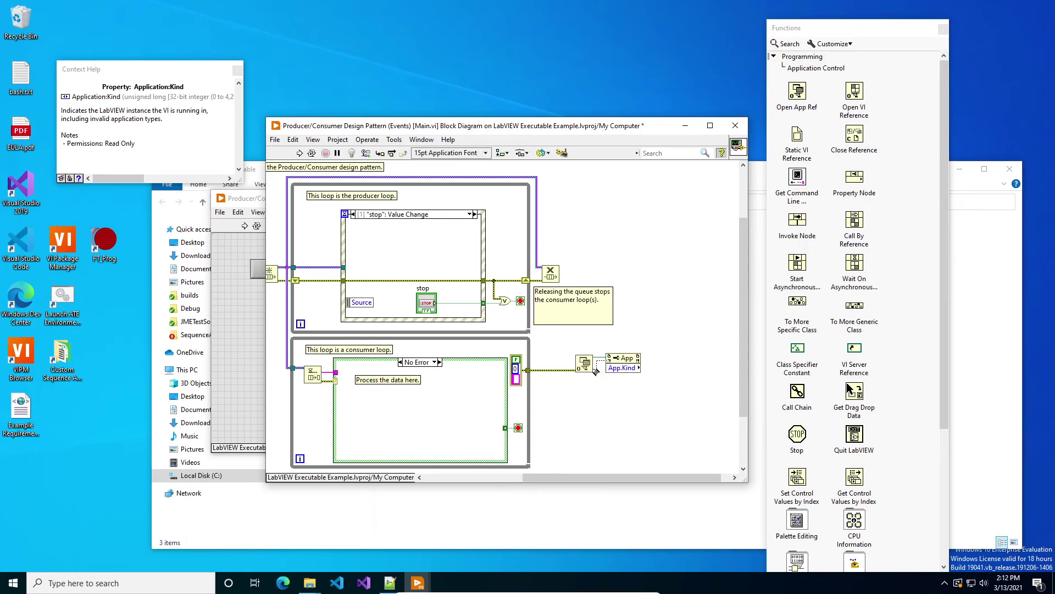
# Create an App.Kind constant set to Run Time System and place it below App.Kind
pyautogui.rightClick(638, 372)
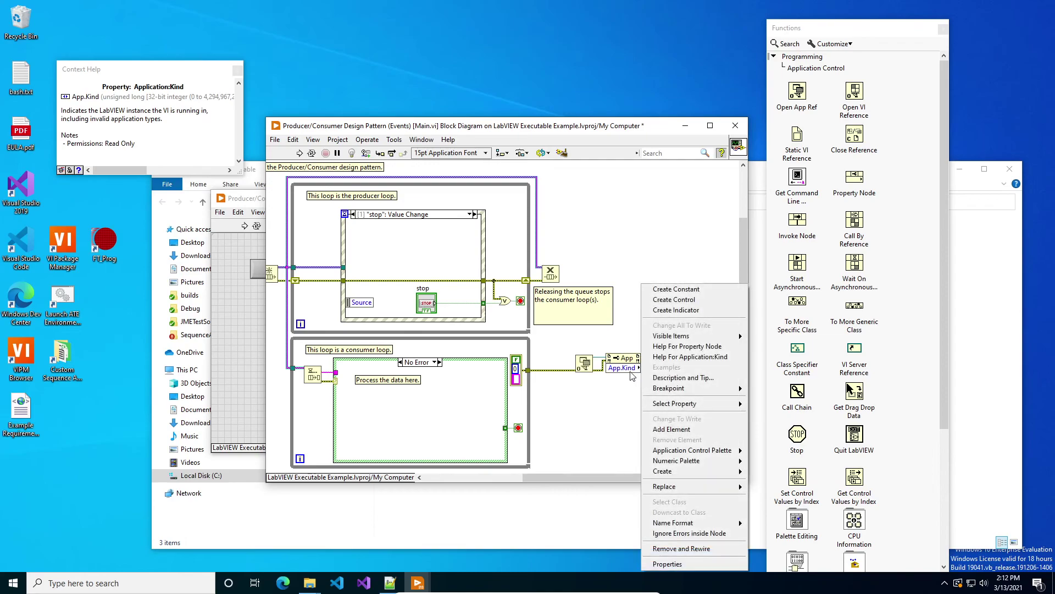
pyautogui.moveTo(712, 474)
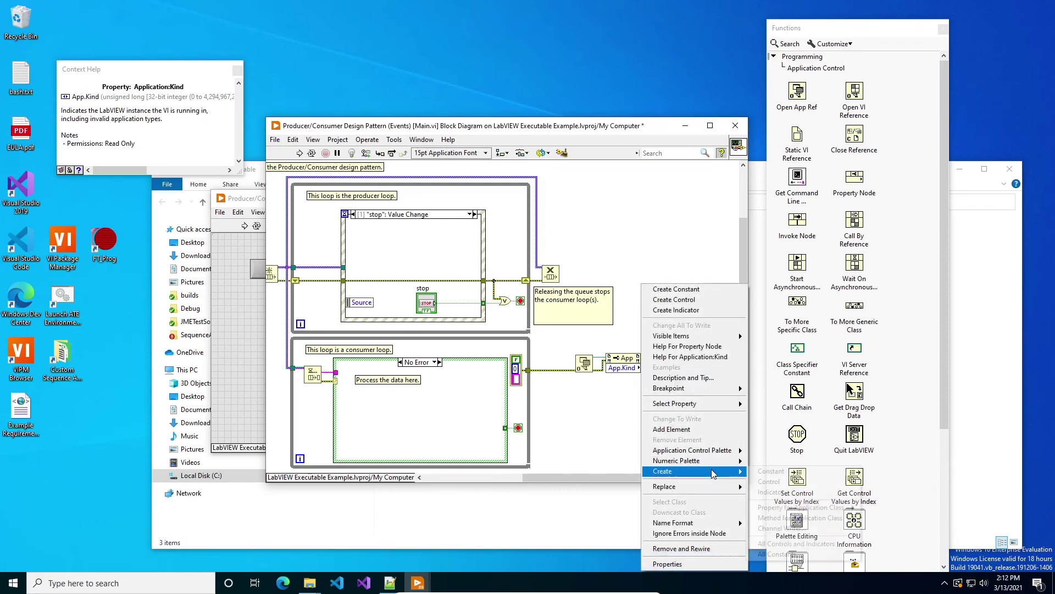
pyautogui.click(778, 472)
pyautogui.click(566, 359)
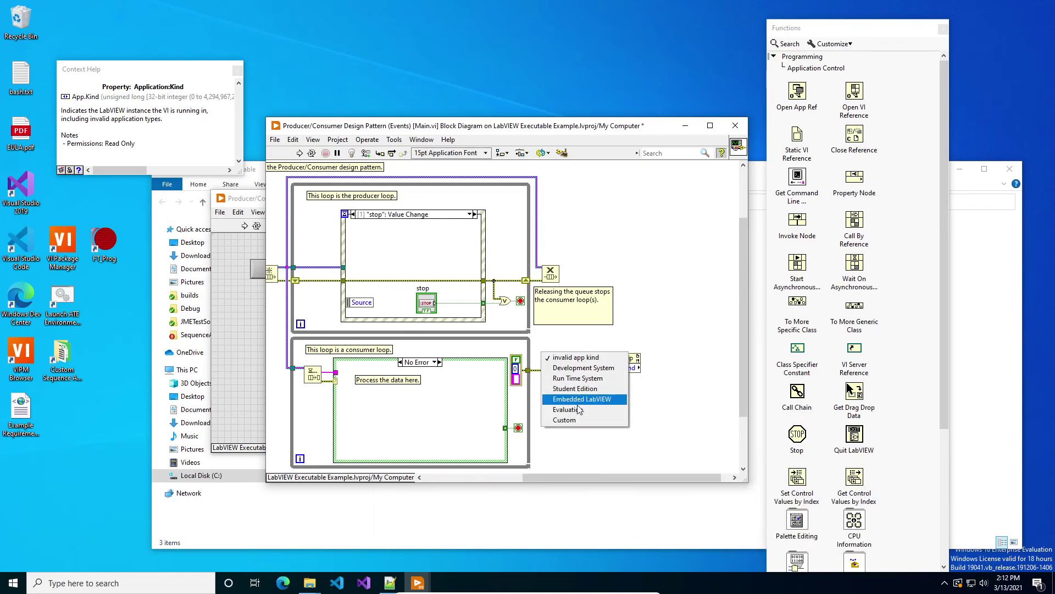
pyautogui.click(572, 383)
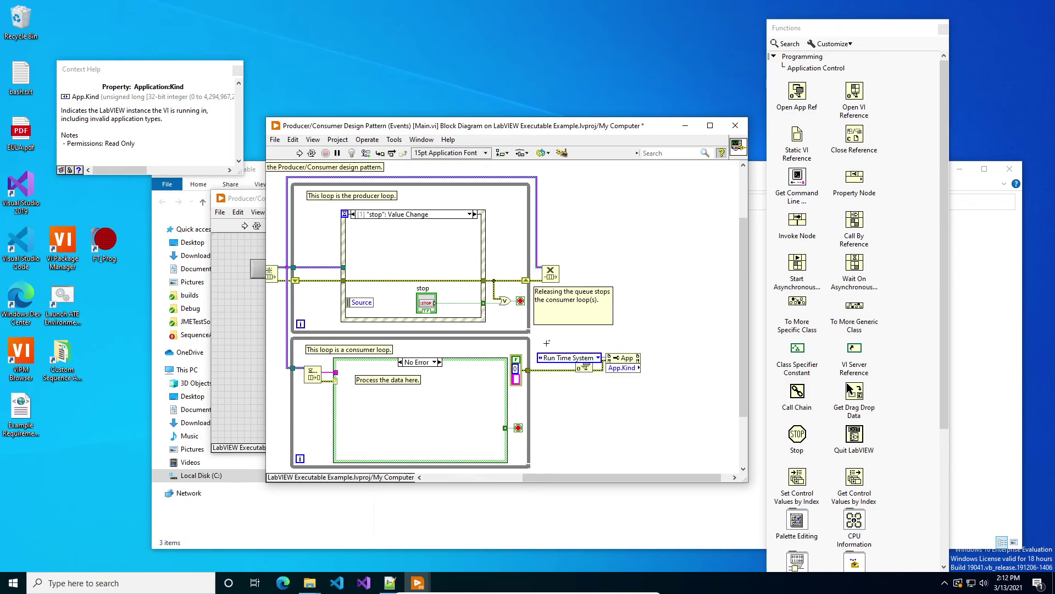
pyautogui.moveTo(563, 360); pyautogui.dragTo(603, 387)
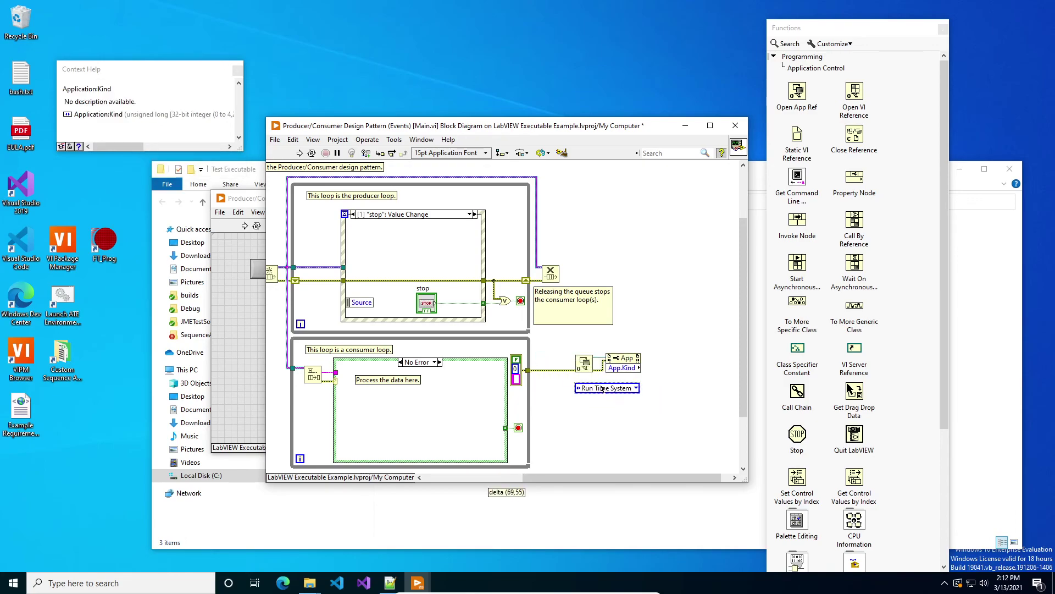
# Compare App.Kind with the Run Time System constant using Equal? and feed the result to Quit LabVIEW
pyautogui.rightClick(672, 365)
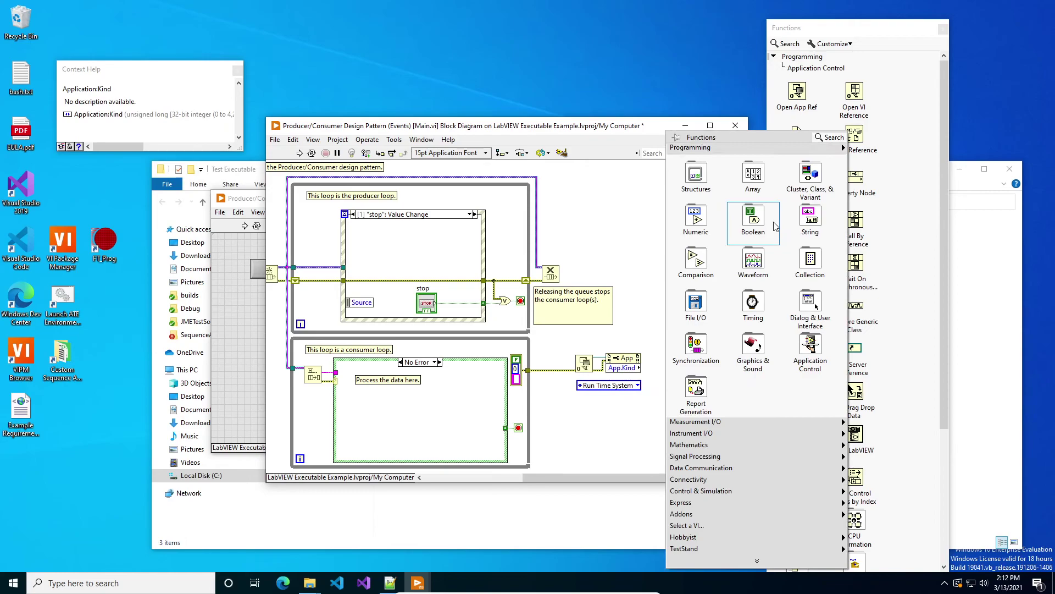
pyautogui.moveTo(694, 263)
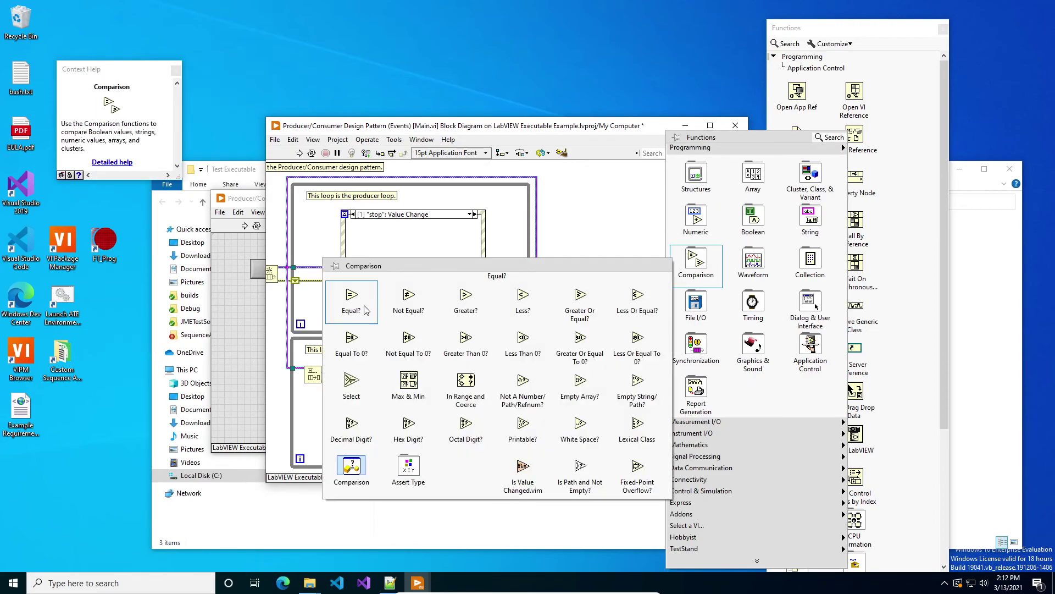
pyautogui.click(351, 295)
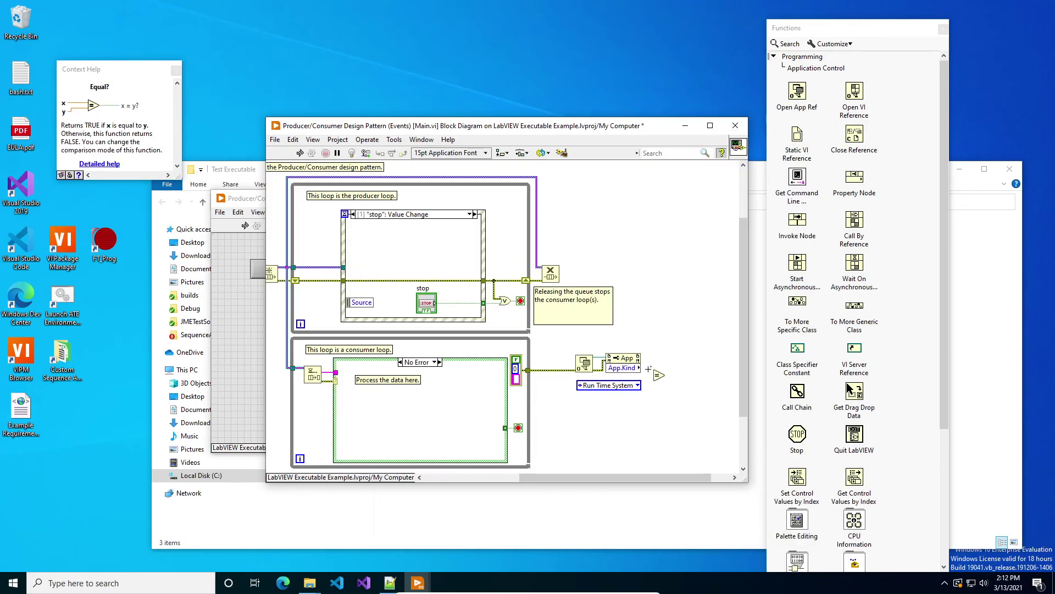
pyautogui.click(655, 374)
pyautogui.click(656, 379)
pyautogui.click(639, 385)
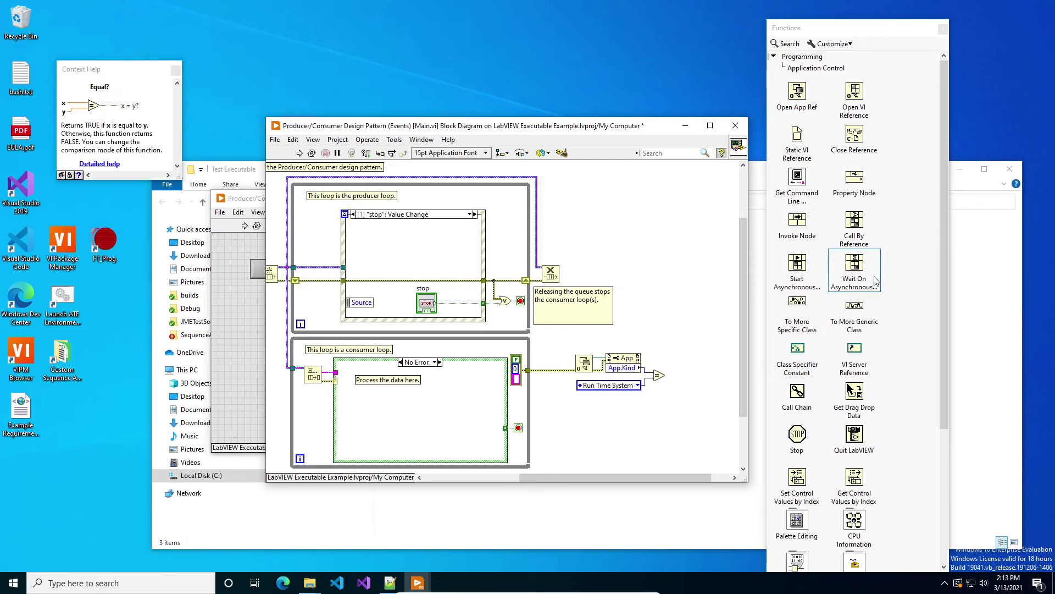
pyautogui.click(859, 440)
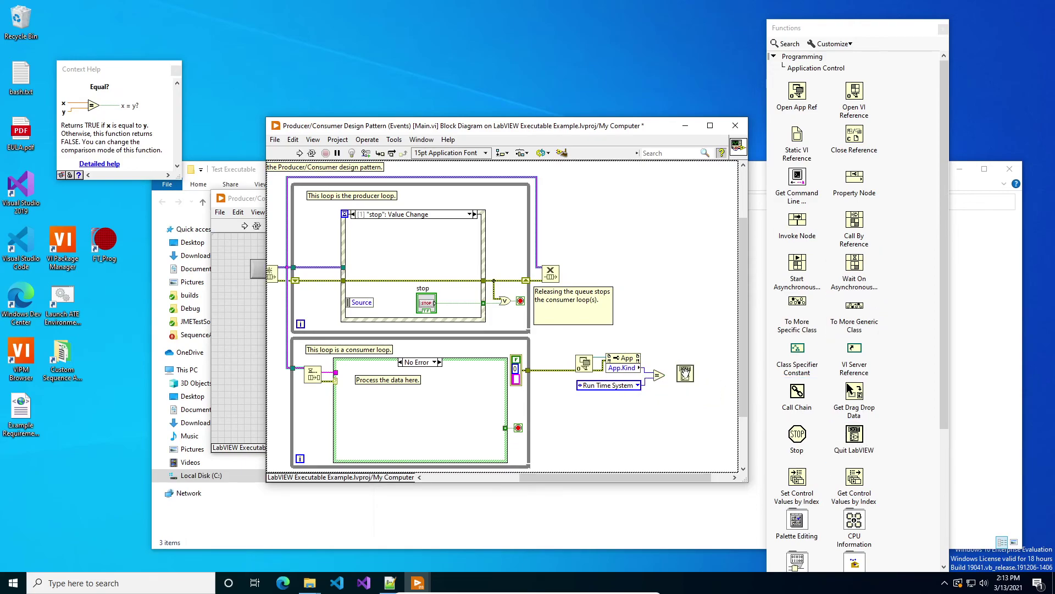
pyautogui.click(673, 356)
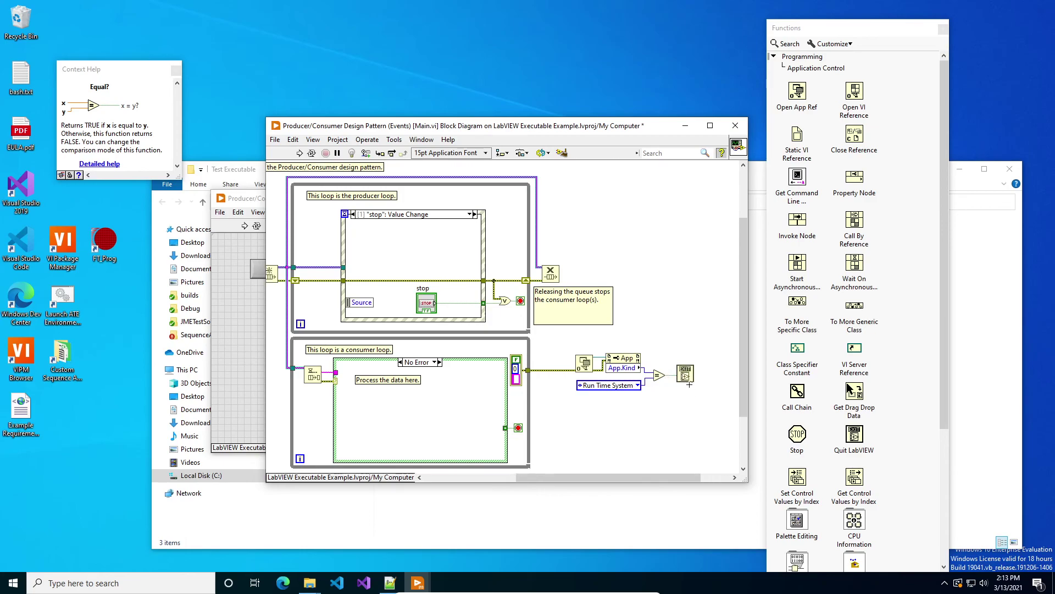
# Run and stop Main.vi to test the exit logic, then close it
pyautogui.click(300, 153)
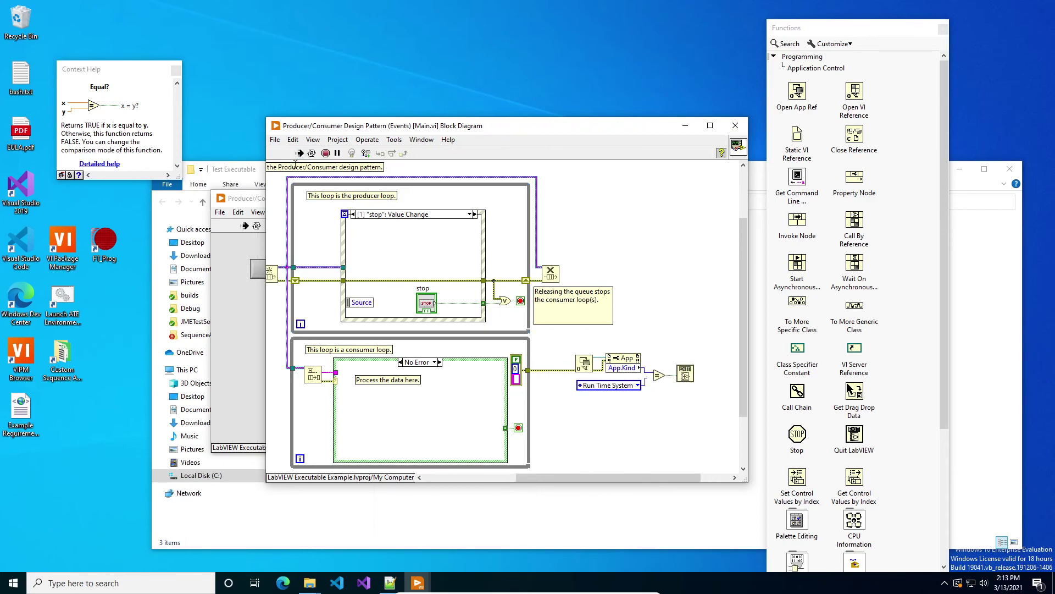
pyautogui.click(248, 309)
pyautogui.click(487, 410)
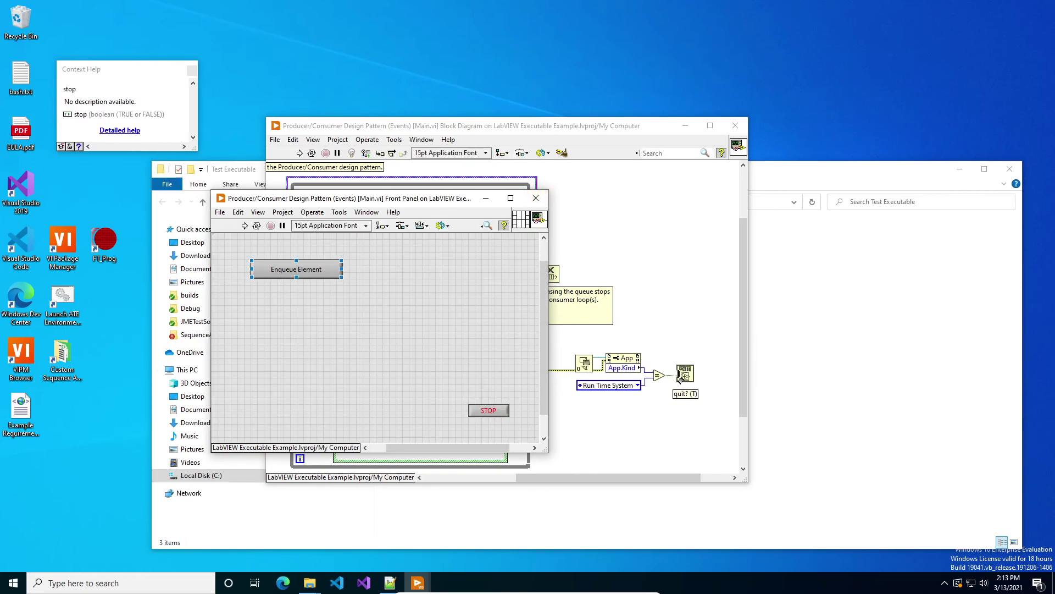
pyautogui.click(735, 125)
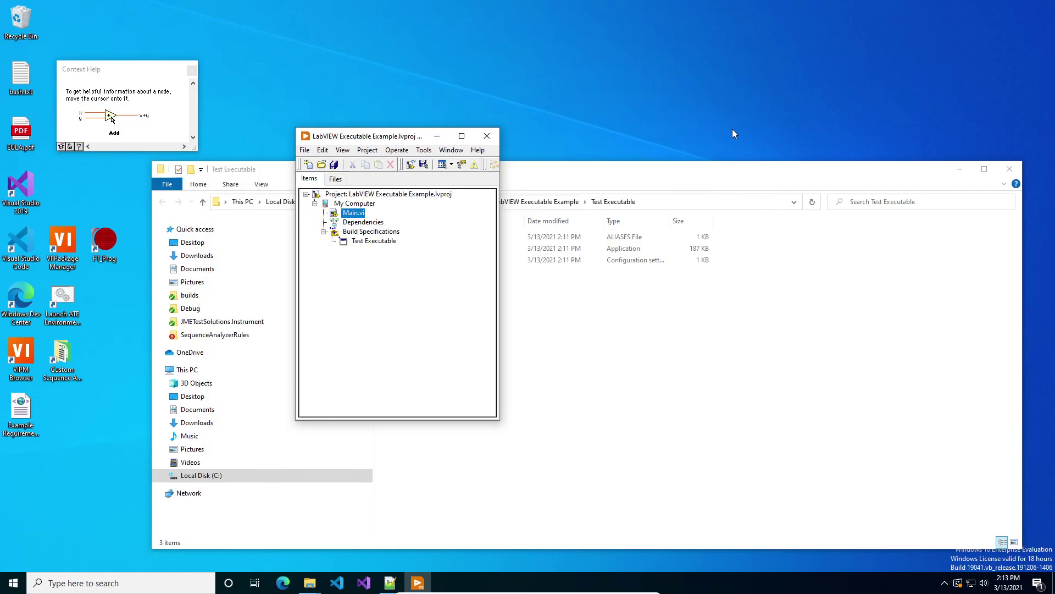
# Rebuild the Test Executable build specification, then select the fresh Test Executable.exe in its build folder
pyautogui.rightClick(362, 244)
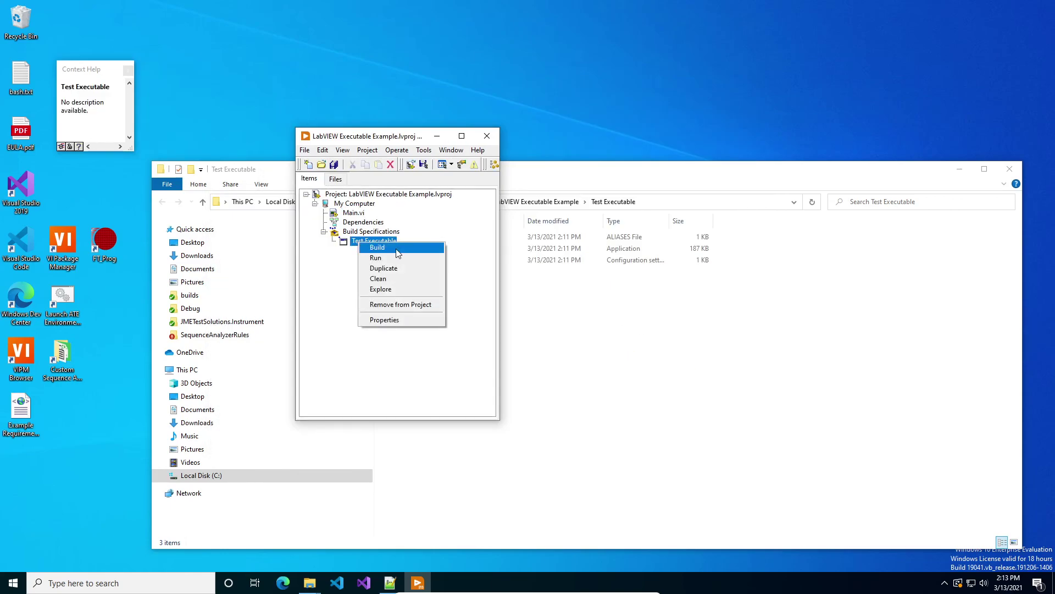
pyautogui.click(376, 248)
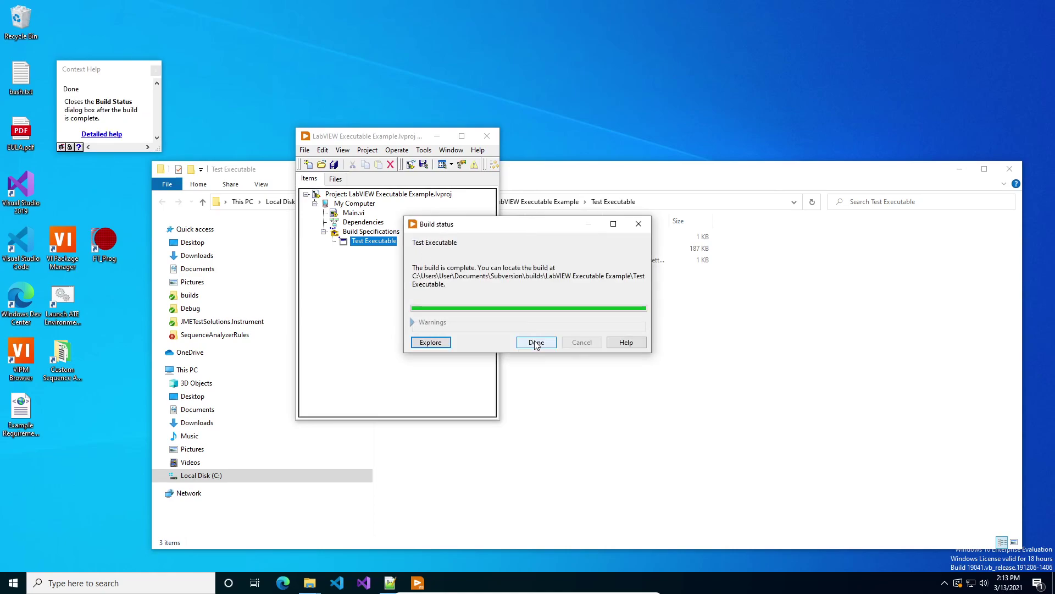
pyautogui.click(536, 343)
pyautogui.click(471, 294)
pyautogui.click(428, 249)
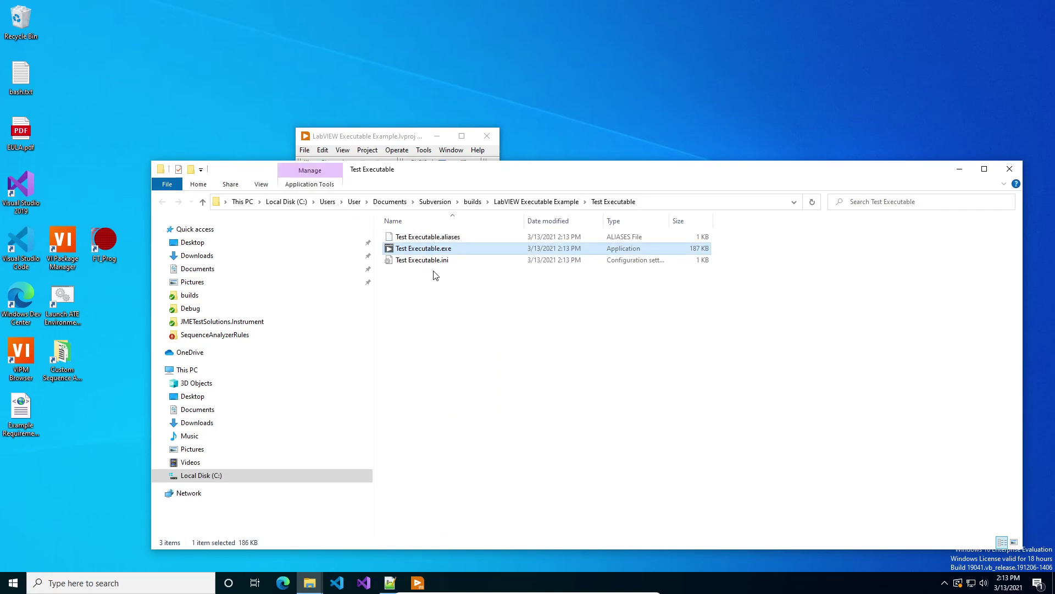
pyautogui.doubleClick(429, 249)
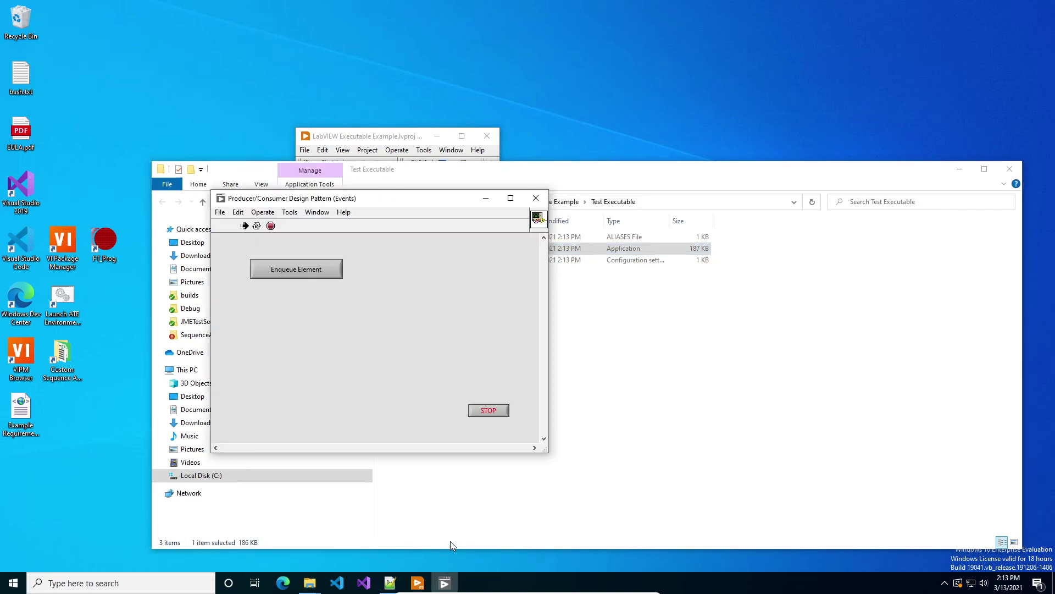
pyautogui.click(488, 411)
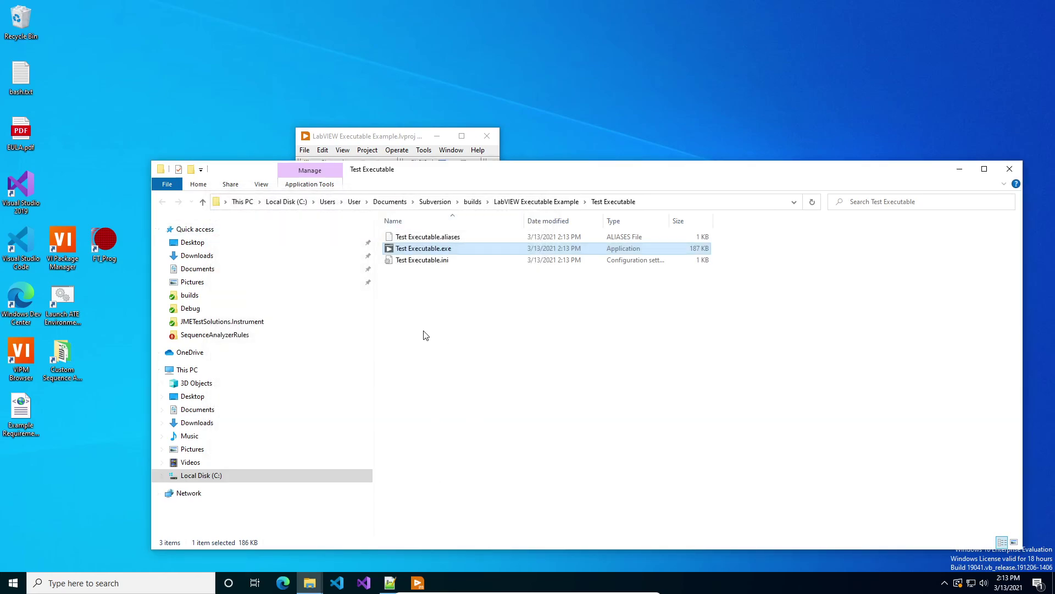